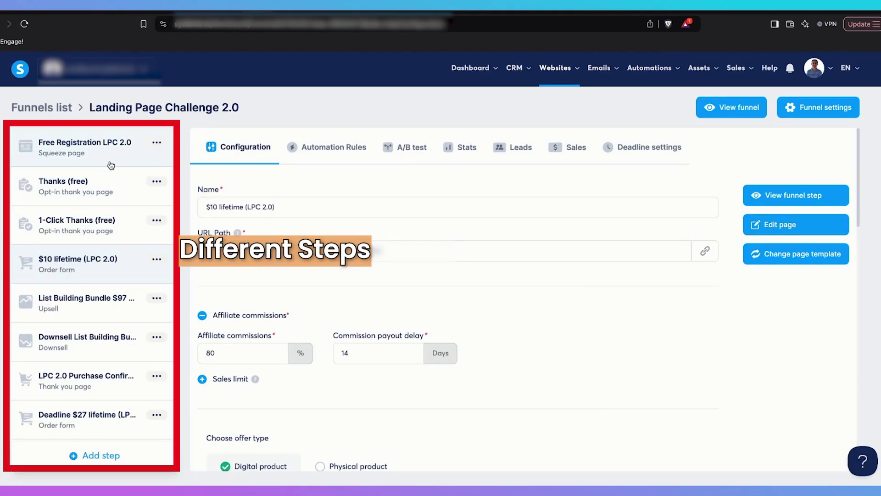
Return to the top of the steps list and select the Free Registration LPC 2.0 squeeze-page step
scroll(115, 244, "down", 5)
scroll(115, 244, "up", 5)
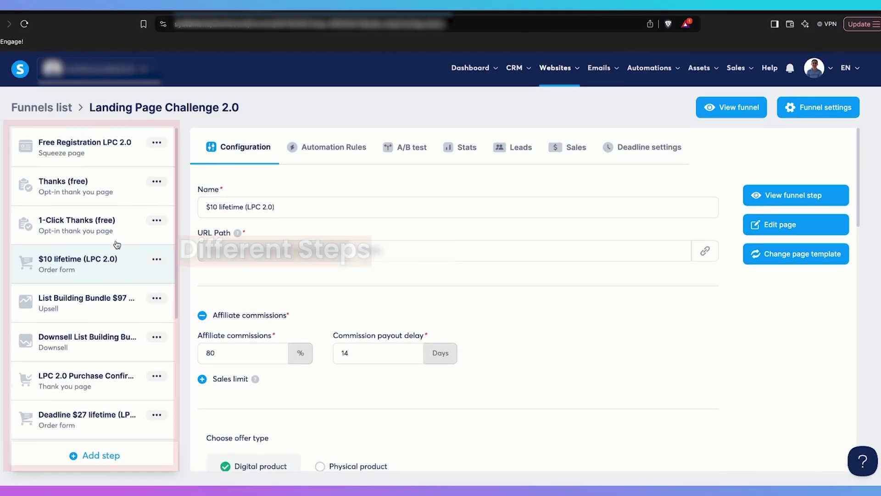
left_click(104, 149)
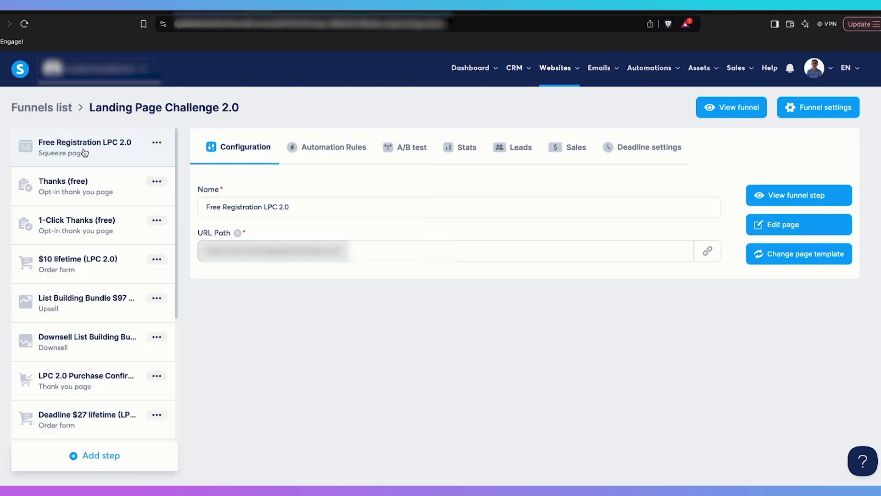
left_click(766, 200)
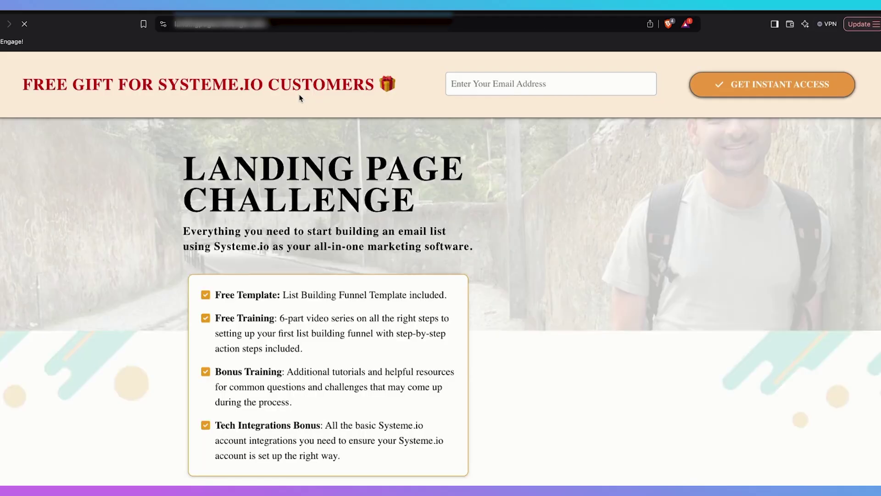
left_click(489, 81)
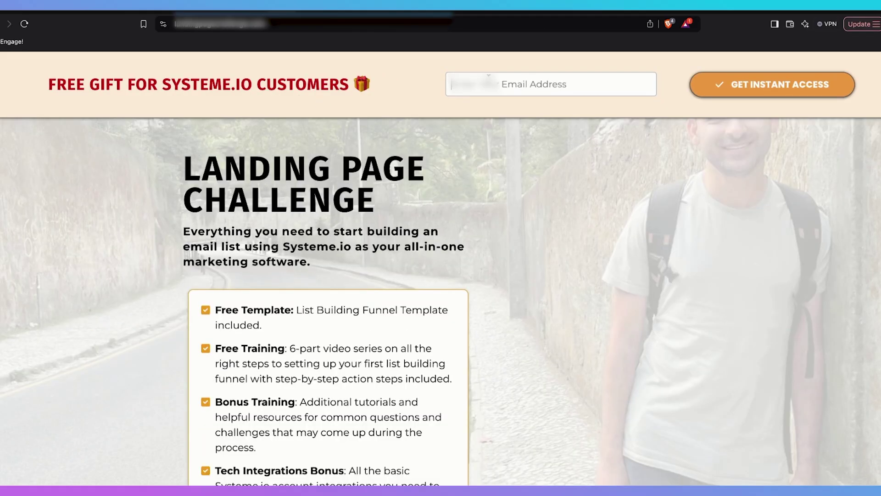
left_click(510, 105)
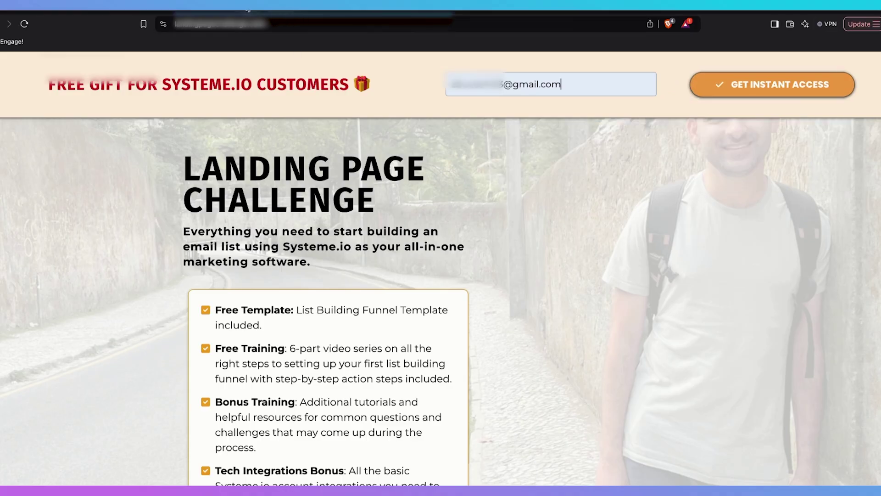
left_click(248, 13)
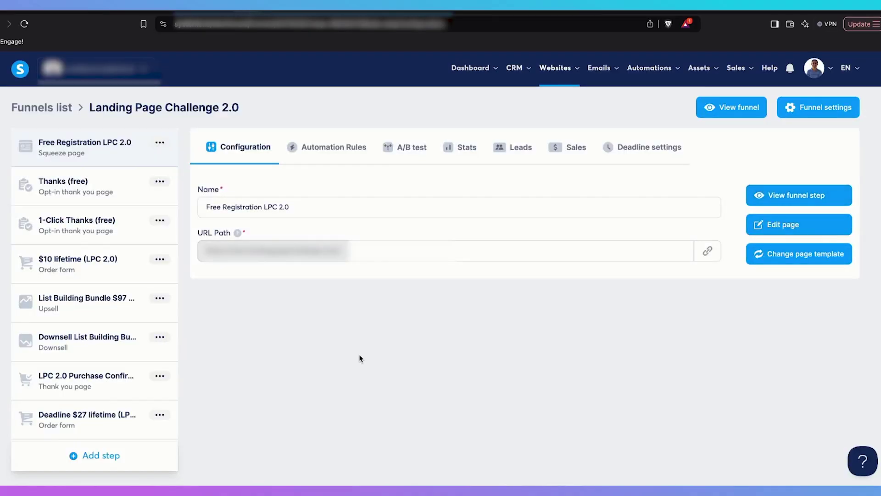
Select the Thanks (free) step and preview its live confetti thank-you page
left_click(109, 193)
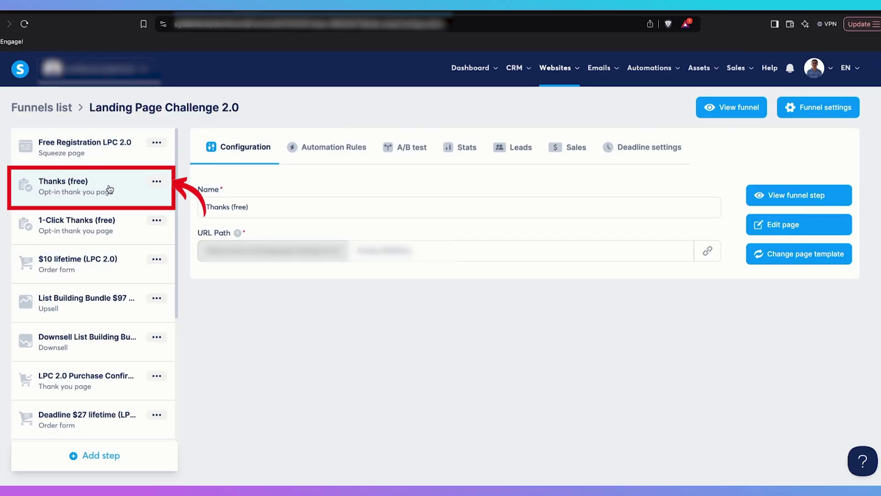
left_click(795, 202)
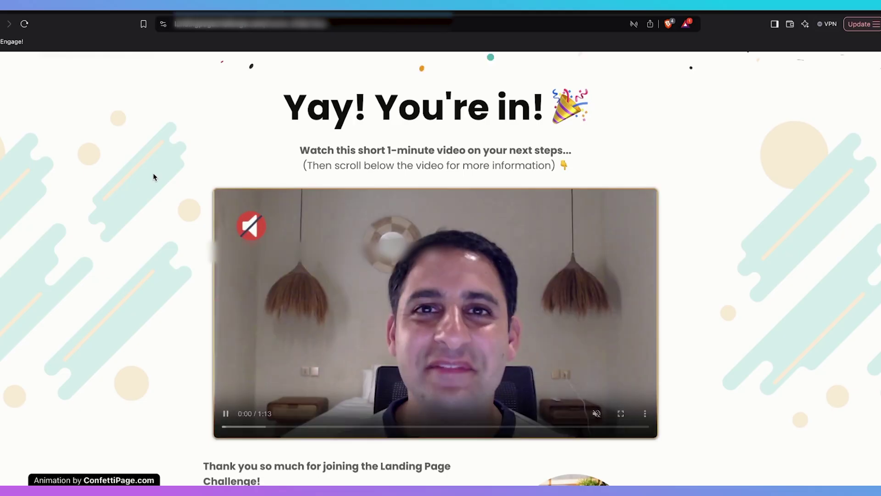
scroll(154, 177, "down", 9)
scroll(154, 177, "up", 9)
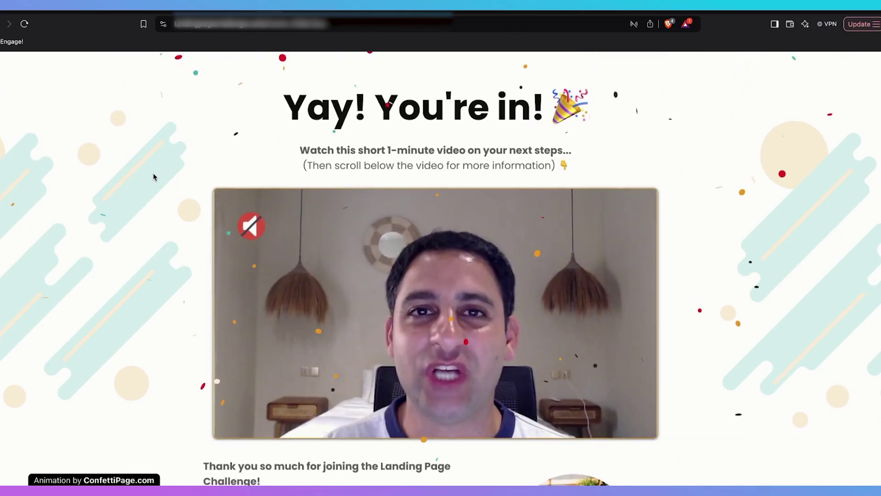
scroll(154, 177, "down", 12)
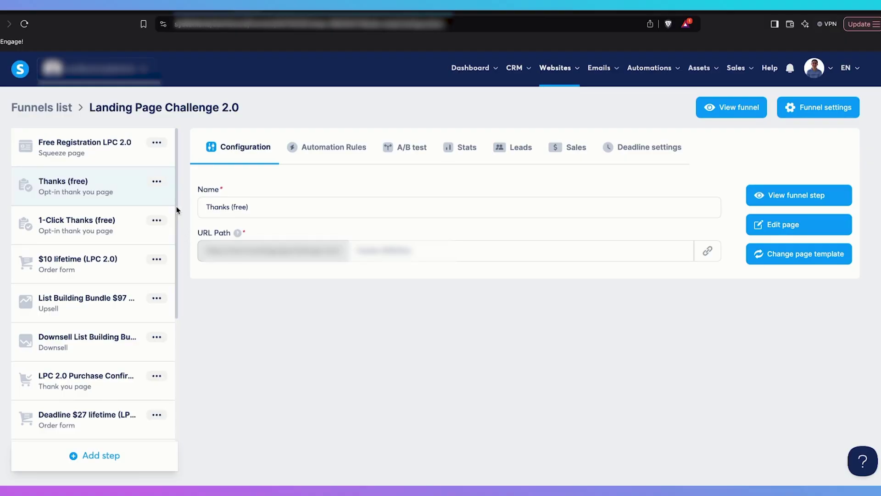
Select the $10 lifetime (LPC 2.0) step and review its $10 lifetime plan and 80% commission
left_click(90, 277)
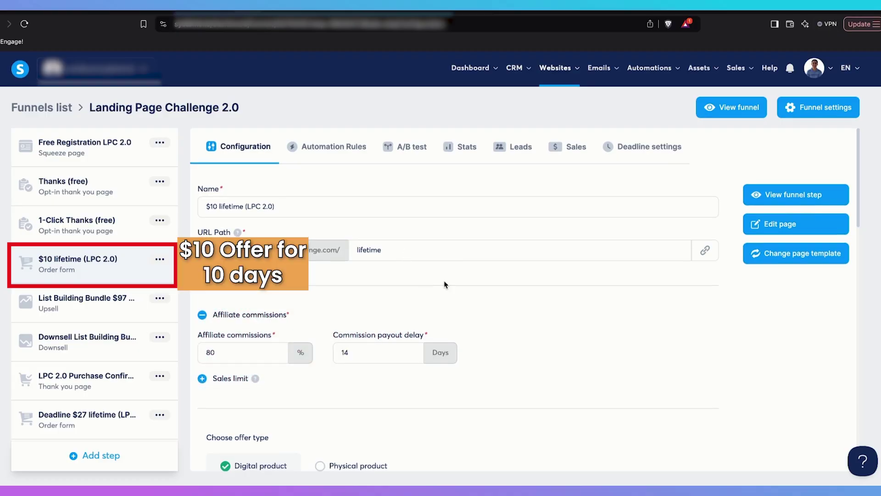
scroll(445, 281, "down", 5)
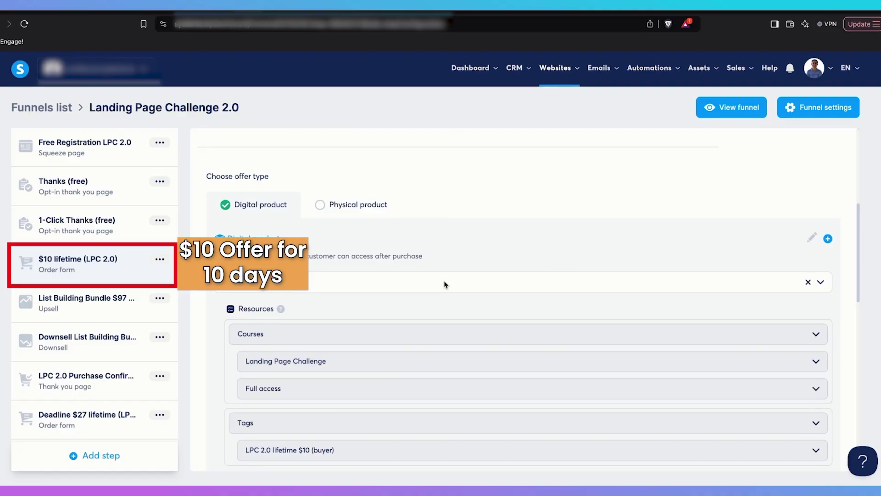
scroll(444, 280, "up", 3)
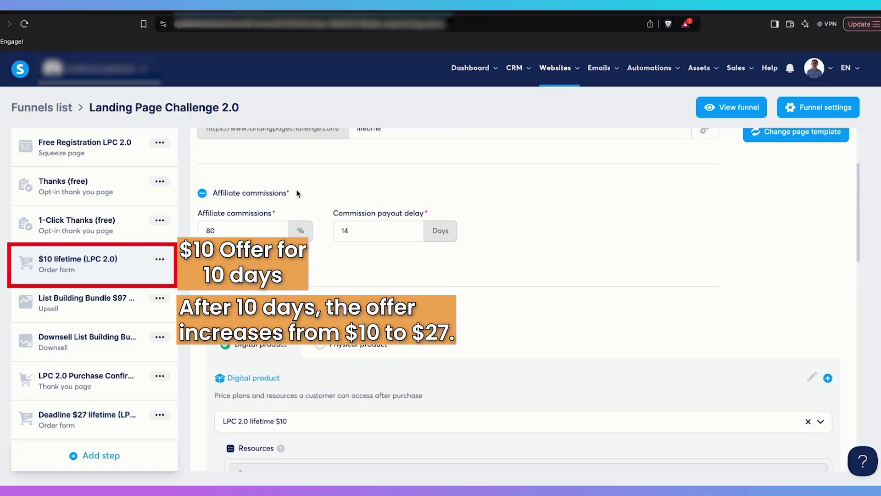
scroll(297, 193, "up", 1)
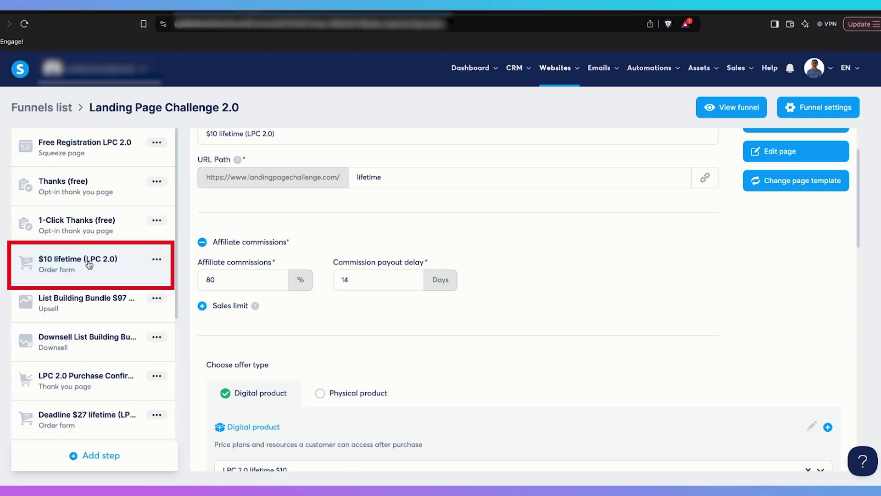
Select the Deadline $27 lifetime (LPC 2.0) order-form step further down the steps list
scroll(96, 284, "down", 4)
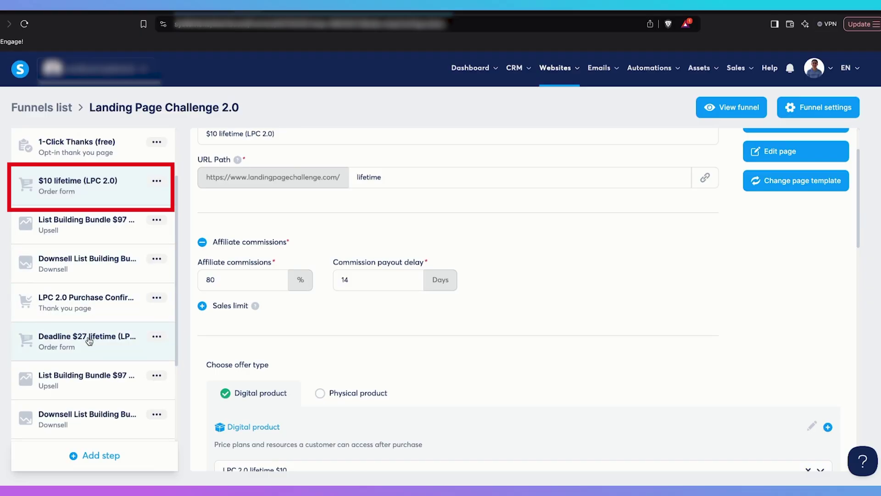
left_click(88, 341)
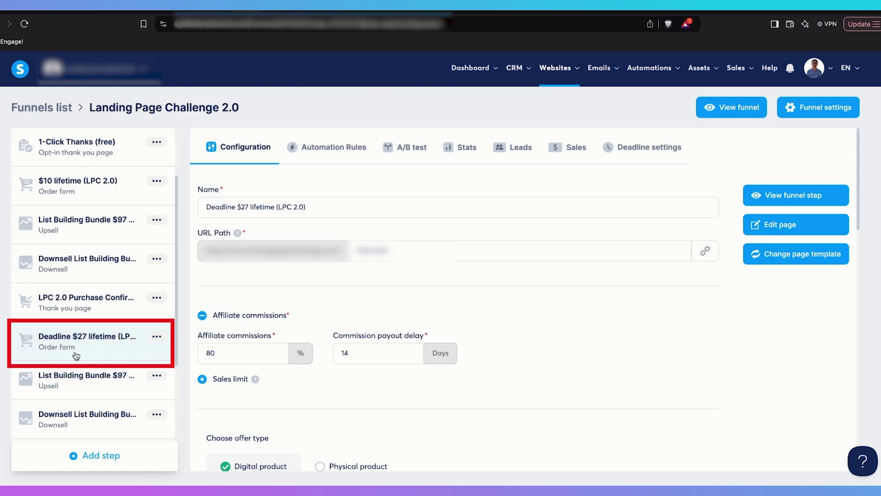
scroll(91, 298, "up", 2)
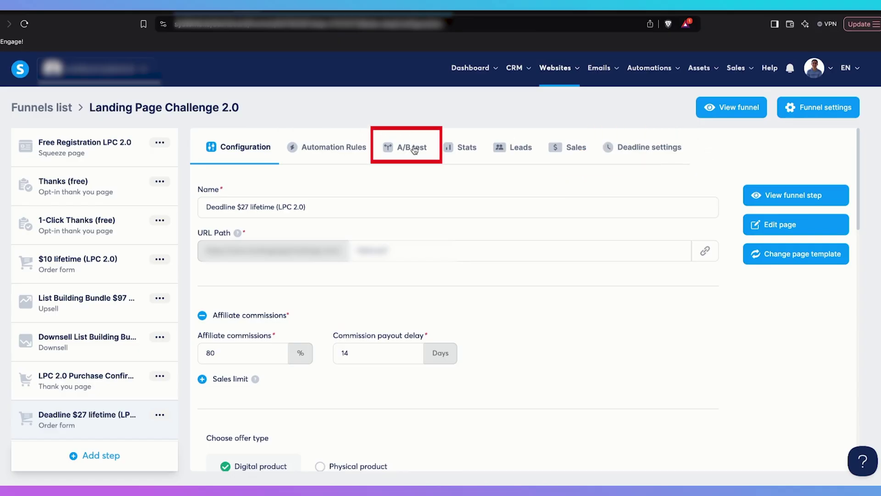
Enable the deadline feature for the $27 step and change the expiry from 15 to 11 days
left_click(640, 148)
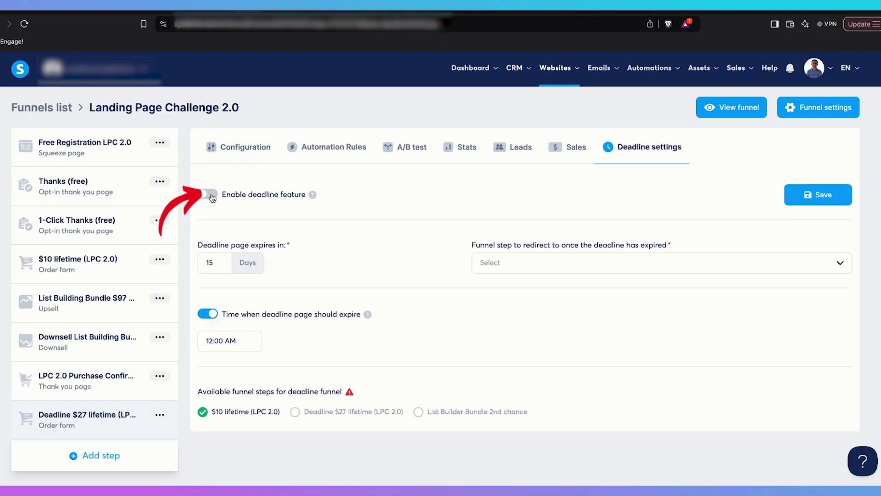
mouse_move(312, 195)
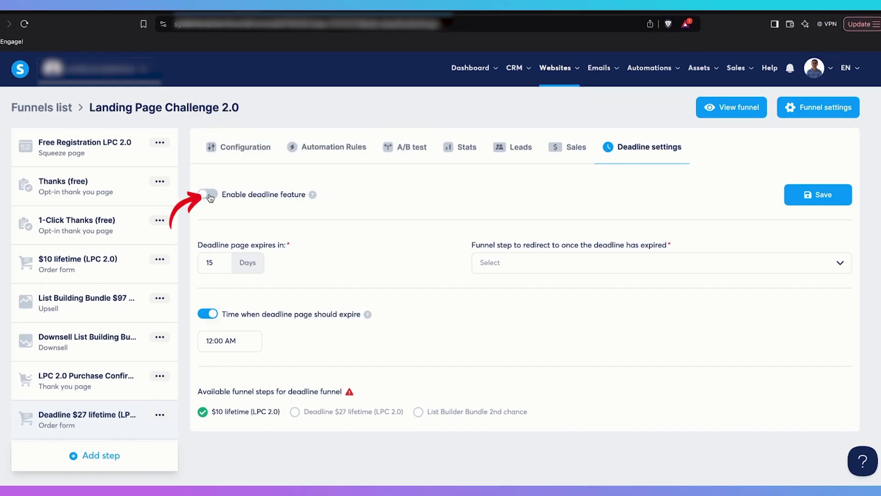
left_click(158, 184)
left_click(216, 263)
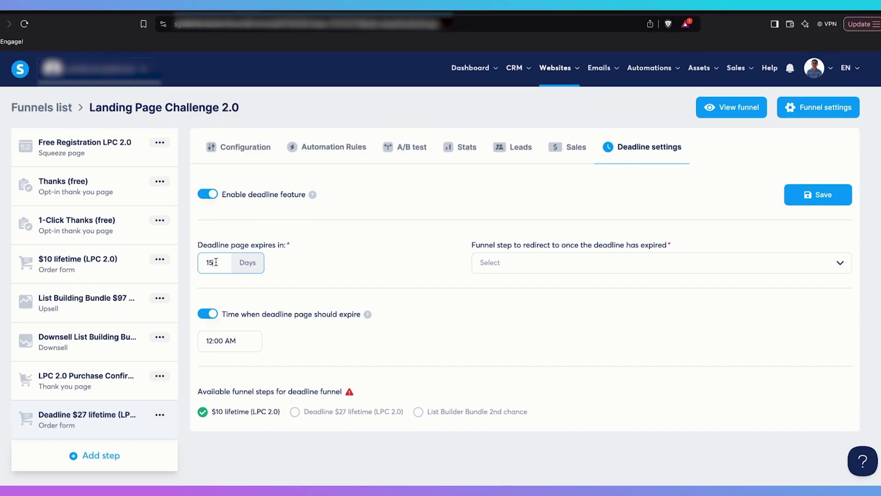
key("BackSpace")
type("1")
Choose Deadline $27 lifetime (LPC 2.0) as the deadline redirect step
left_click(539, 263)
scroll(534, 347, "down", 1)
scroll(534, 346, "down", 3)
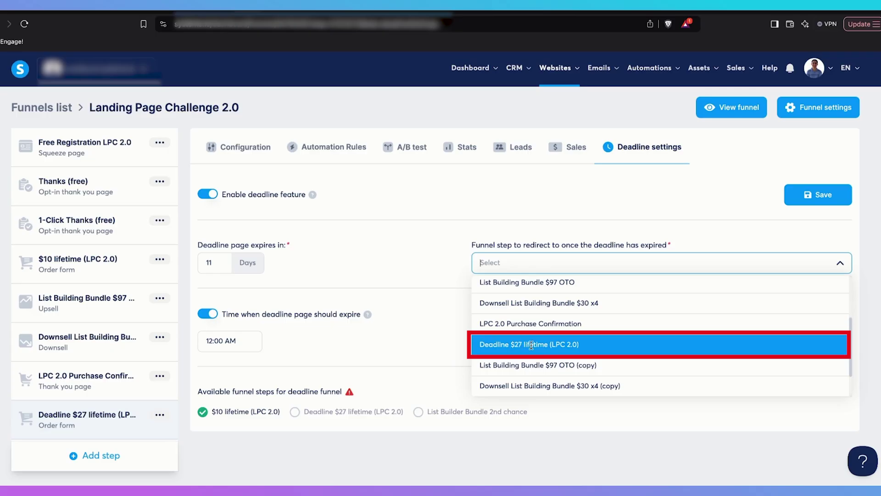
left_click(531, 346)
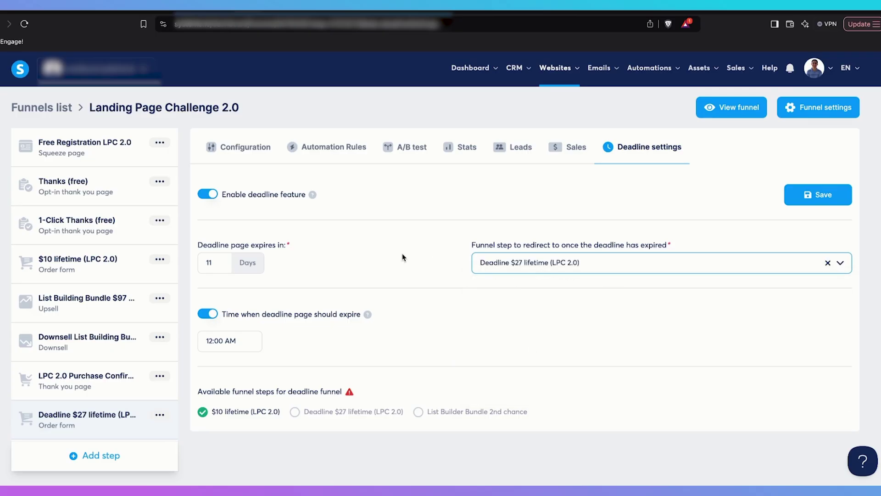
Check the expiry time options and keep 12:00 AM
left_click(239, 340)
scroll(233, 262, "down", 20)
scroll(234, 264, "down", 10)
left_click(323, 346)
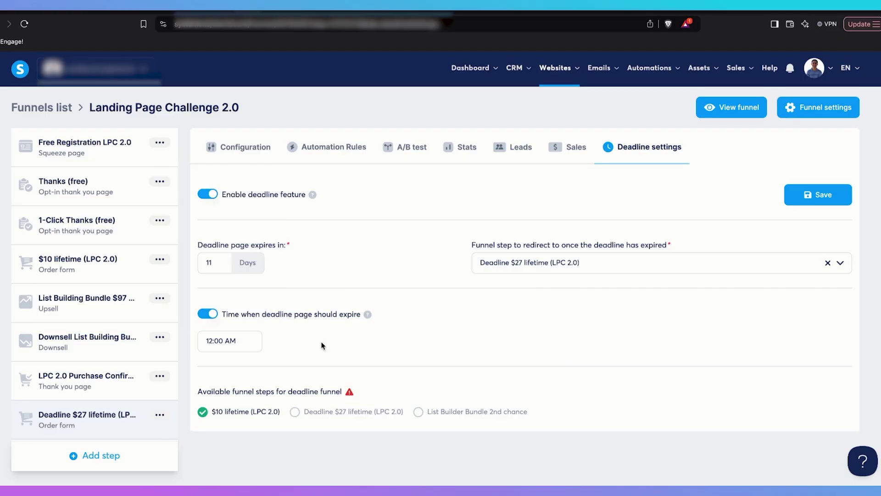
mouse_move(290, 425)
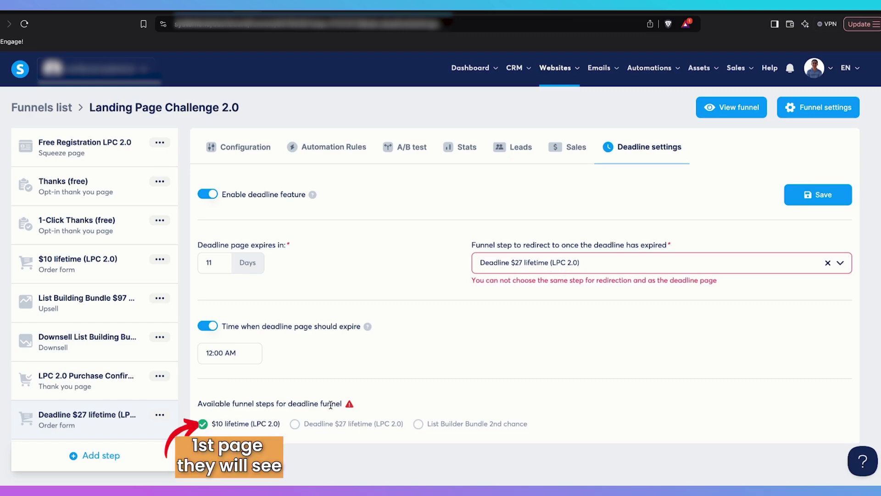
mouse_move(349, 405)
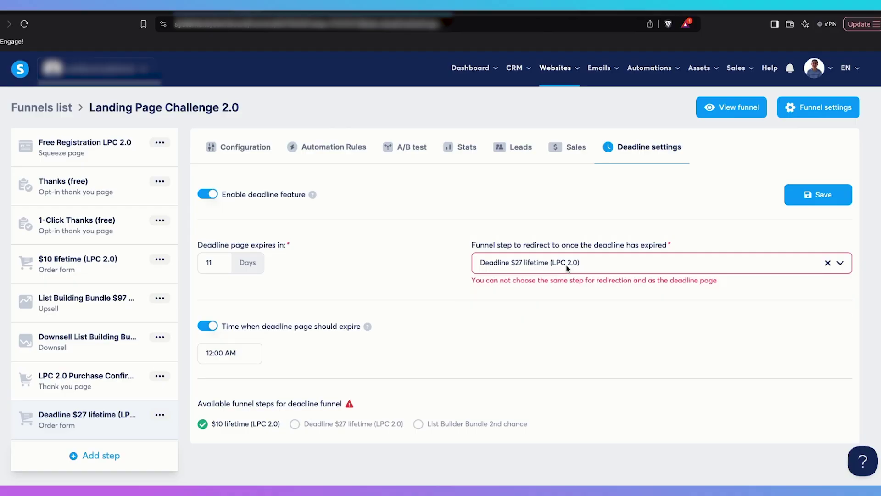
Reselect Deadline $27 lifetime (LPC 2.0) as redirect, save the deadline settings, and view Configuration
scroll(97, 374, "down", 1)
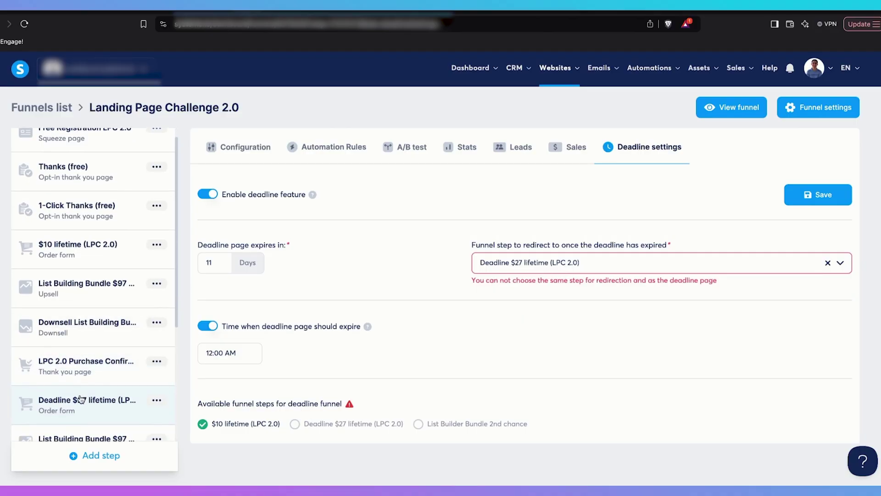
left_click(531, 266)
scroll(536, 322, "down", 2)
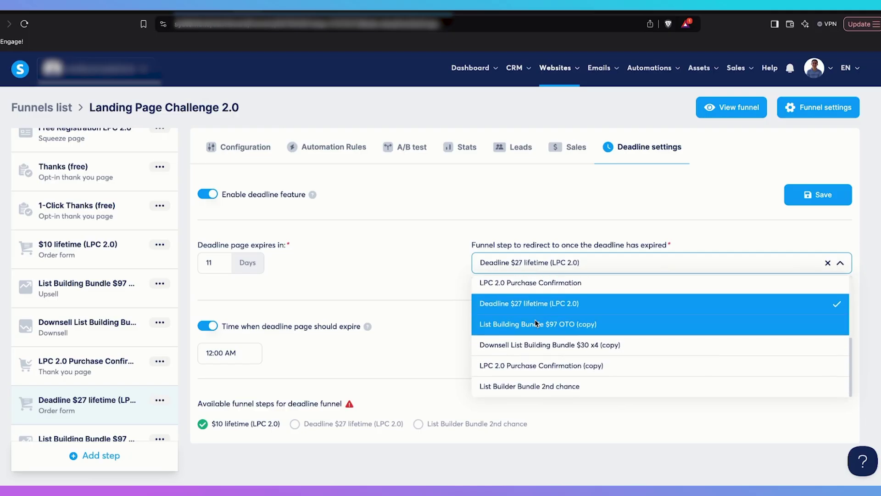
scroll(535, 322, "up", 2)
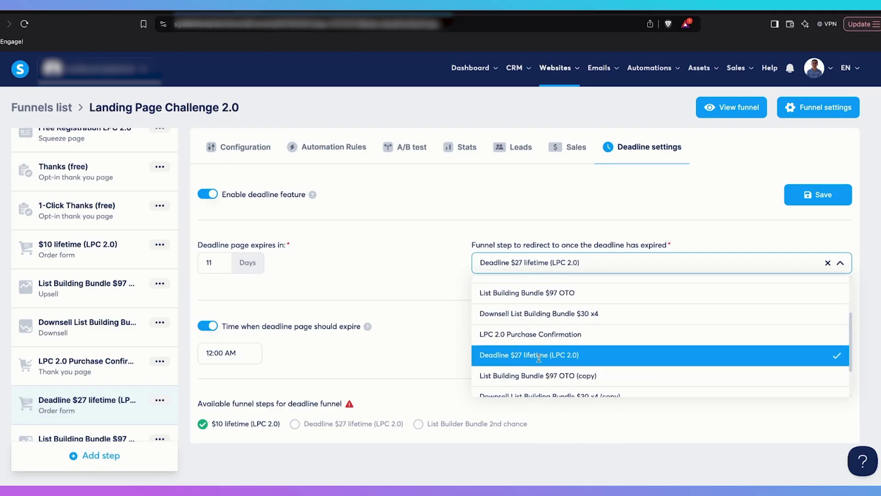
scroll(541, 306, "up", 3)
scroll(540, 313, "down", 3)
left_click(540, 304)
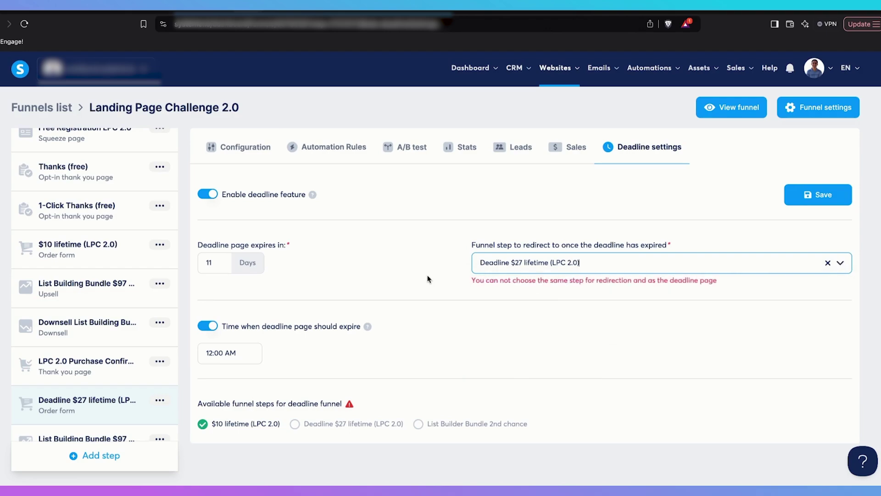
left_click(830, 194)
left_click(223, 148)
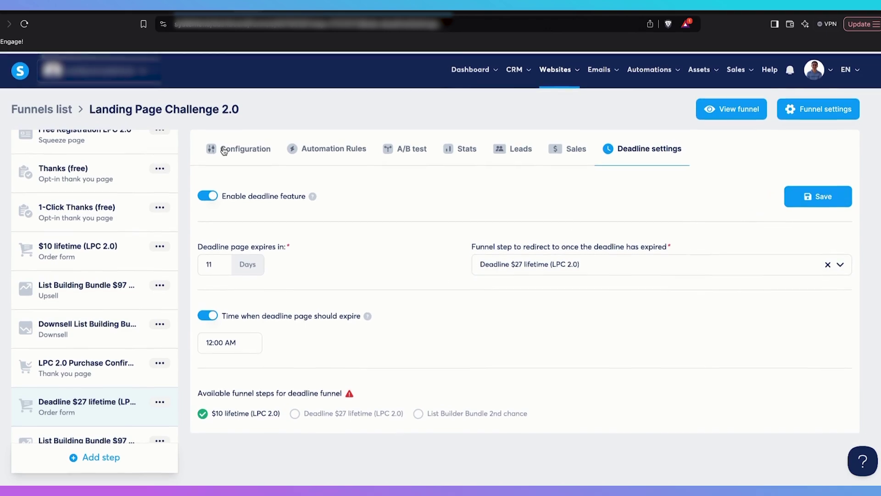
Open the $10 lifetime step's copied URL in a new tab and confirm it redirects to lifetime27
left_click(85, 254)
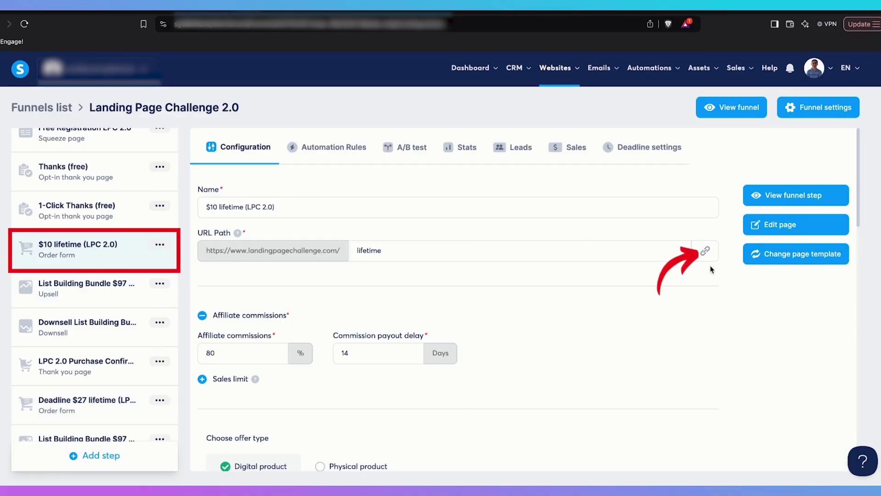
left_click(706, 251)
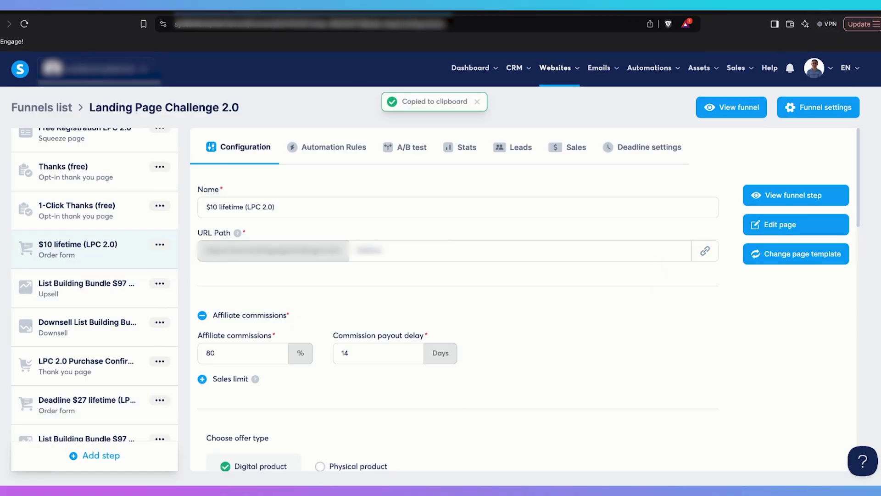
key("ctrl+t")
key("ctrl+v")
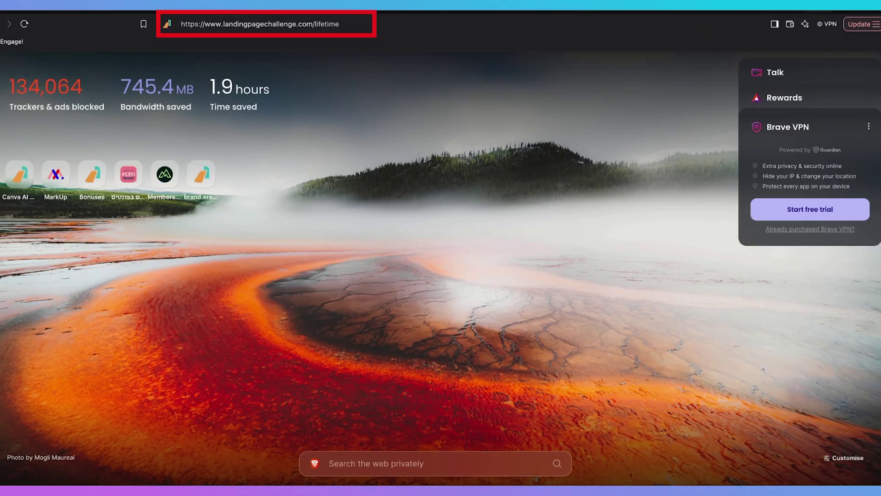
key("Return")
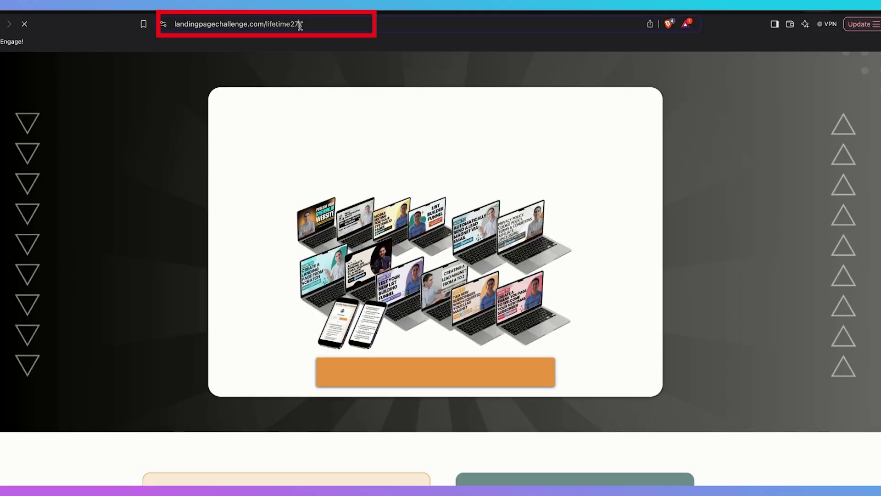
left_click_drag(300, 25, 293, 25)
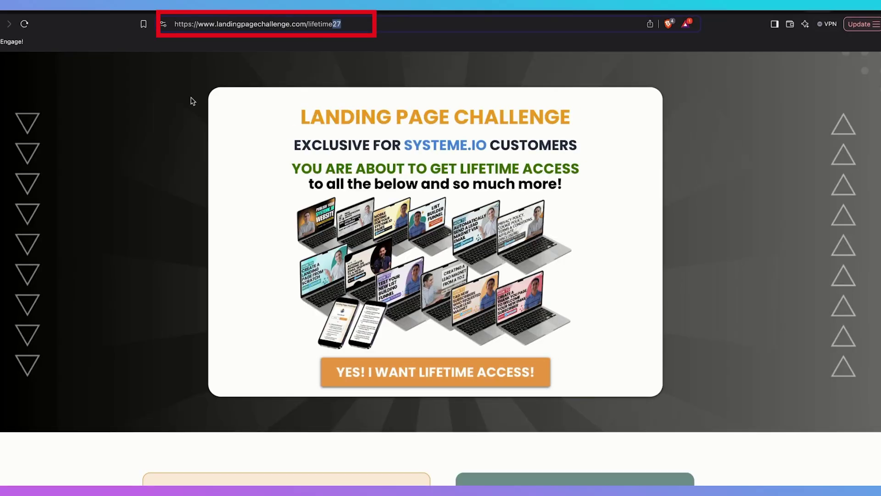
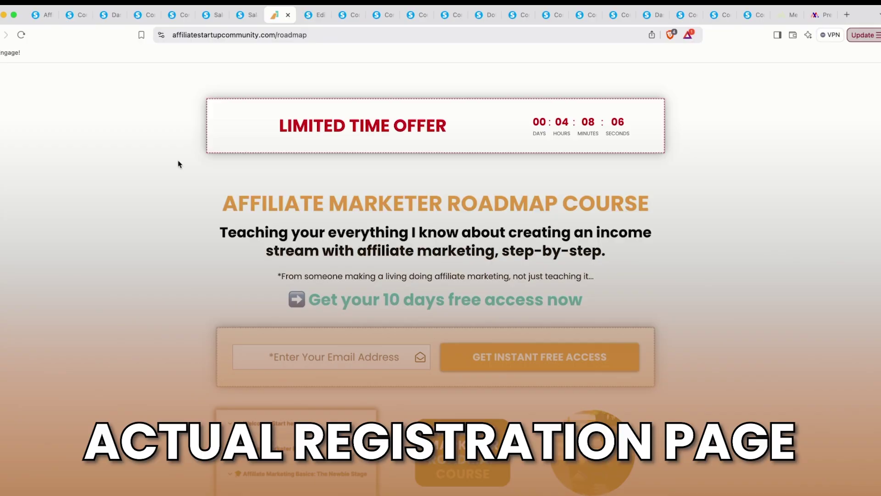
Review the funnel's leads list, the older test lead's email, and the 10-day deadline settings
scroll(178, 167, "down", 5)
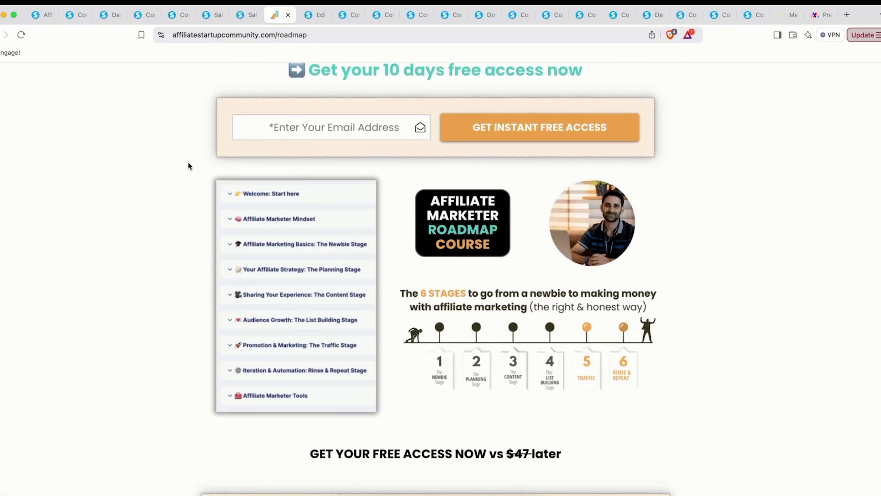
scroll(188, 166, "up", 5)
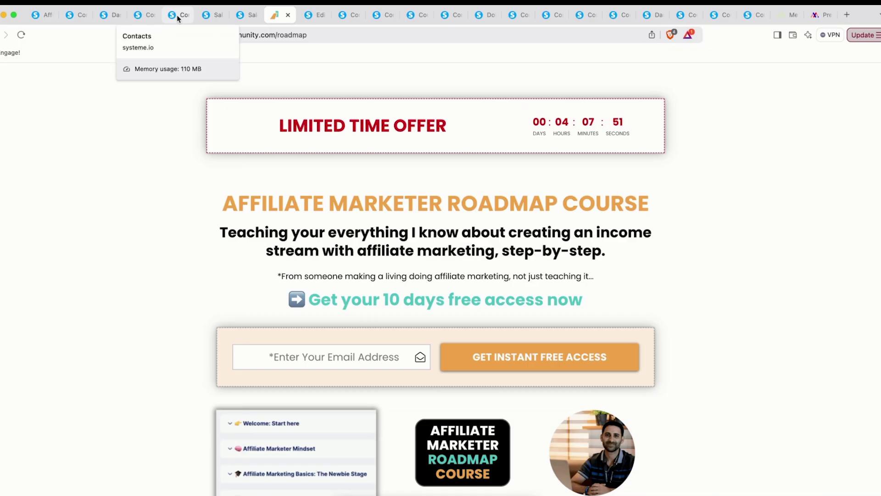
left_click(214, 15)
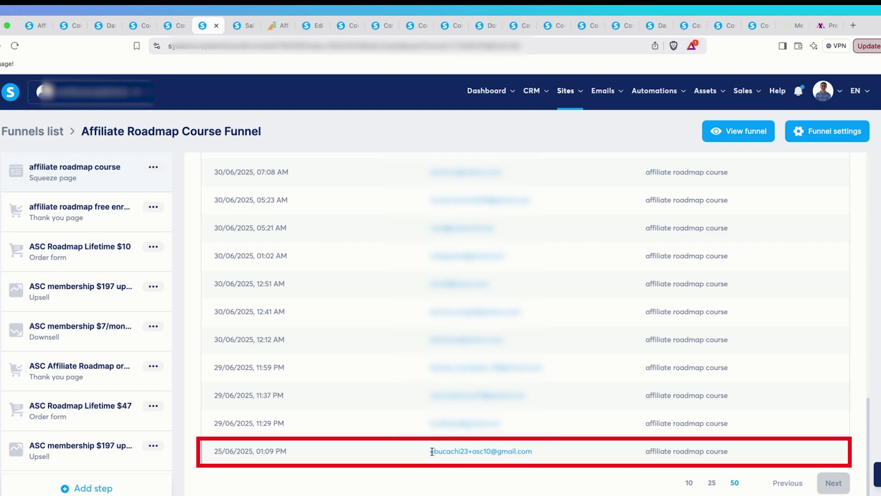
left_click_drag(432, 451, 466, 454)
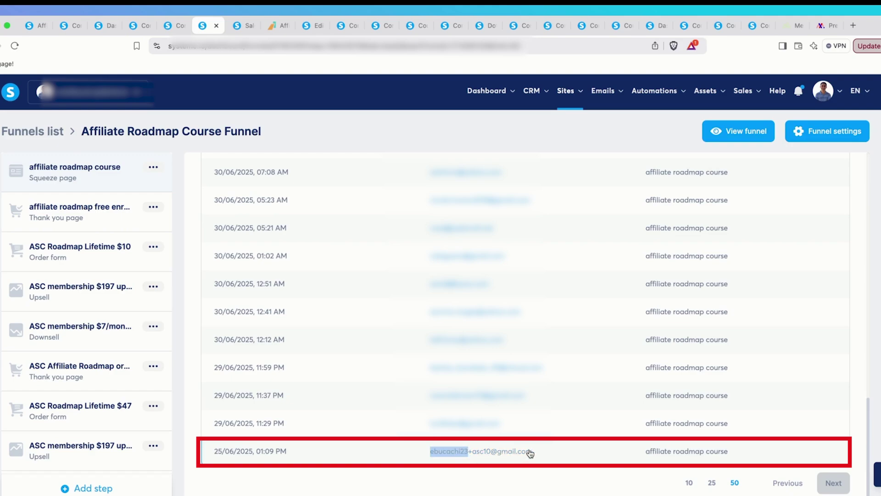
left_click(294, 459)
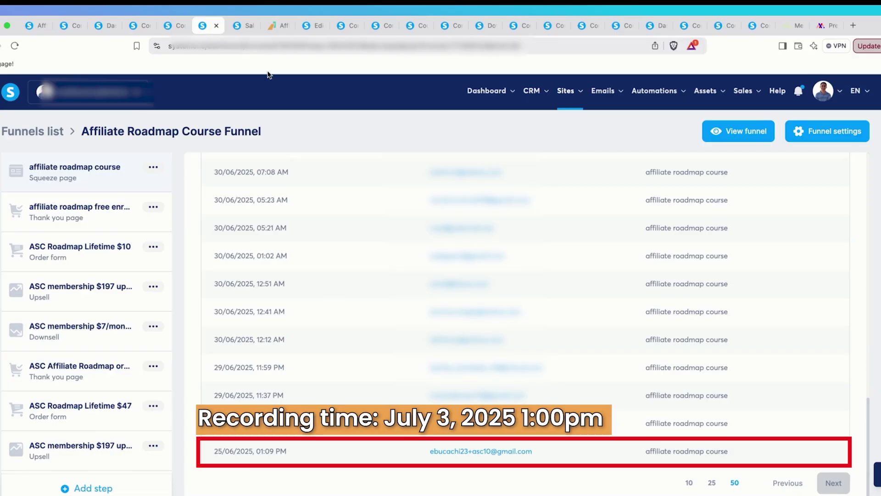
left_click(241, 24)
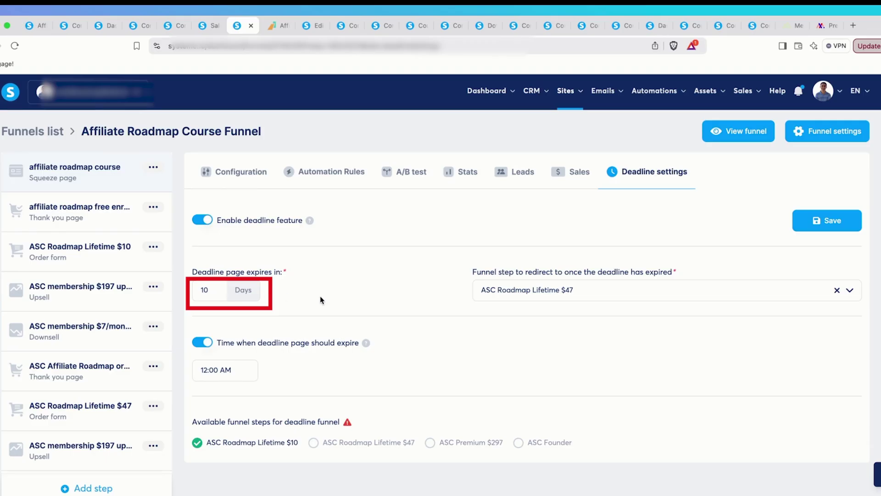
left_click(204, 24)
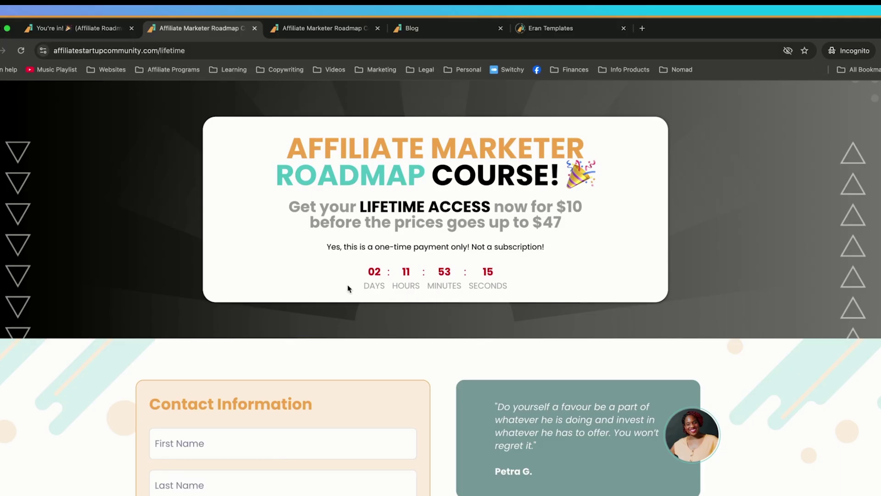
Highlight the remaining countdown time and the older test lead's email address
left_click_drag(363, 278, 478, 277)
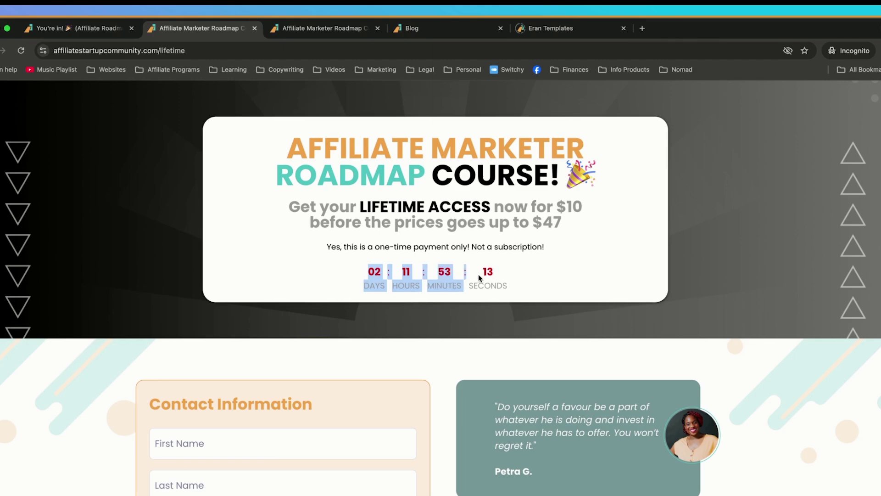
left_click(282, 280)
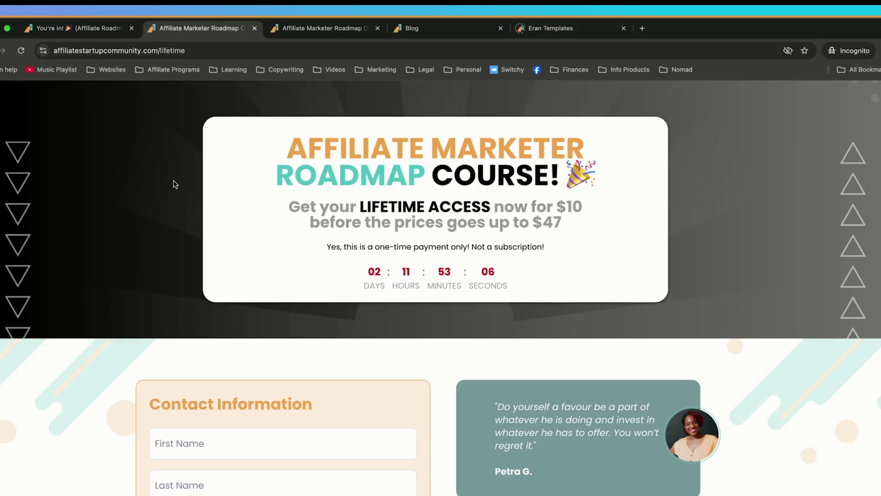
scroll(246, 216, "down", 3)
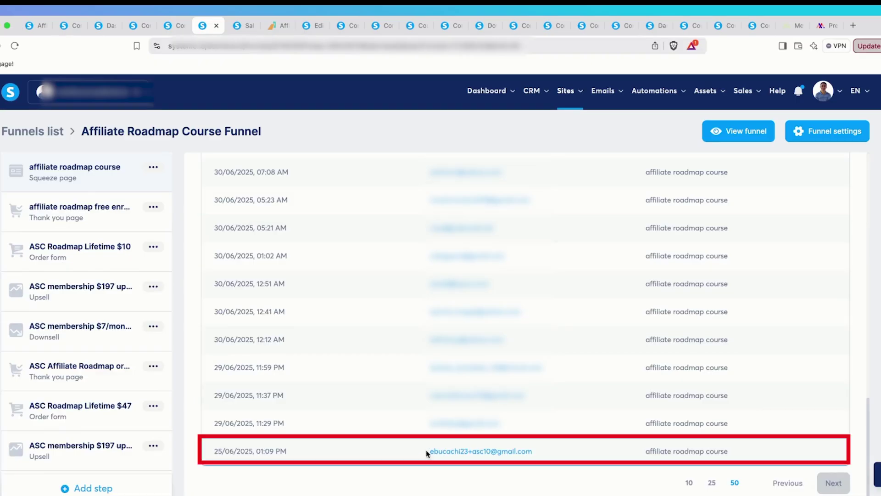
left_click_drag(427, 451, 533, 451)
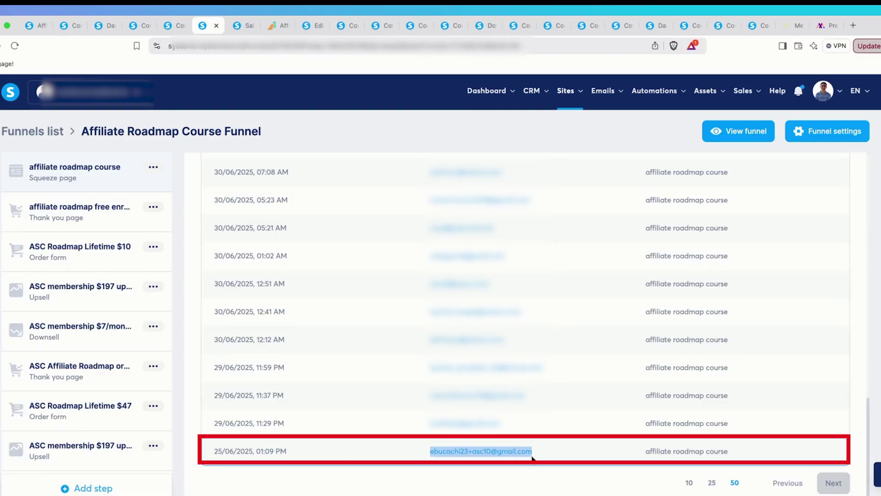
Copy the roadmap registration page address for a fresh visit in Safari
left_click(281, 25)
left_click(264, 45)
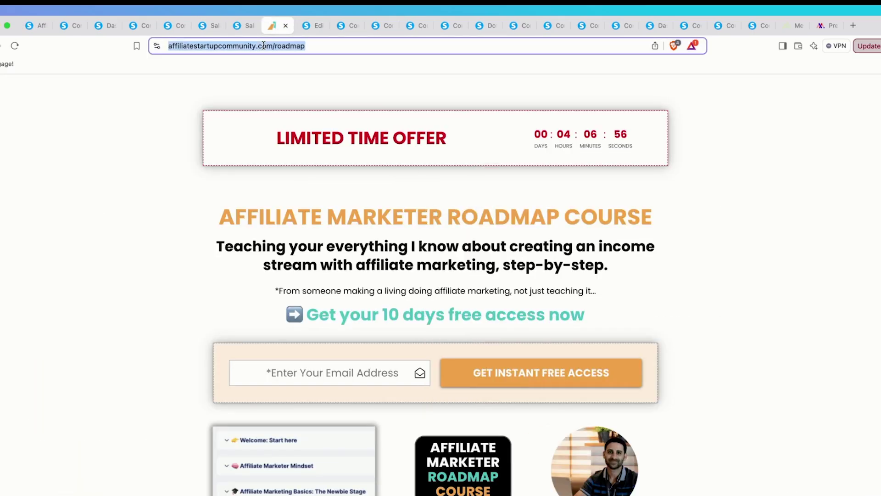
key("super+Tab")
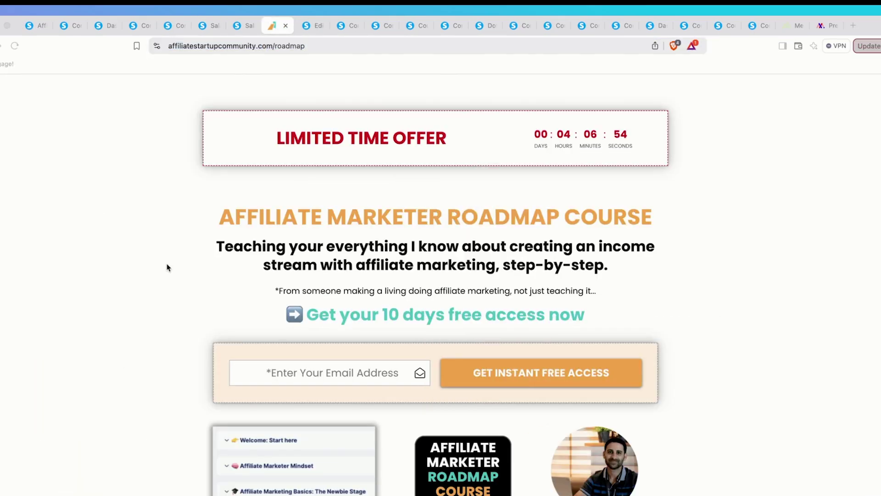
key("super+Tab")
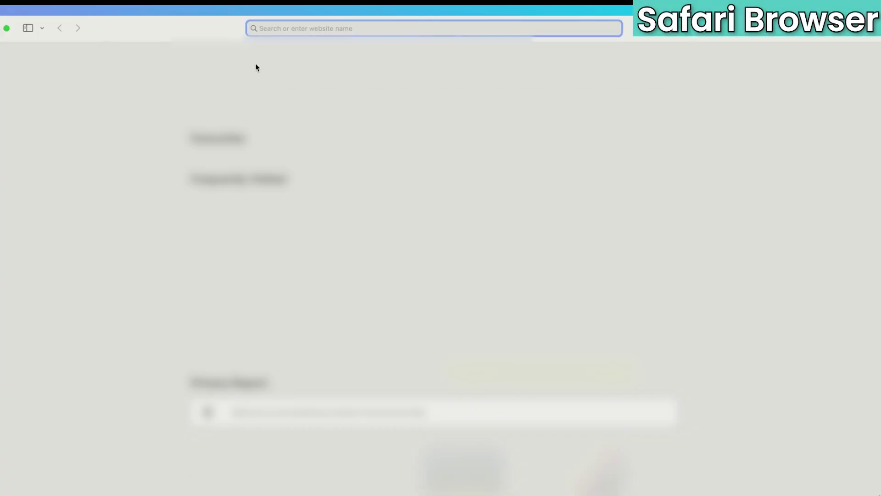
Load the registration page in Safari and submit the free-access form with a new test email
key("super+v")
key("Return")
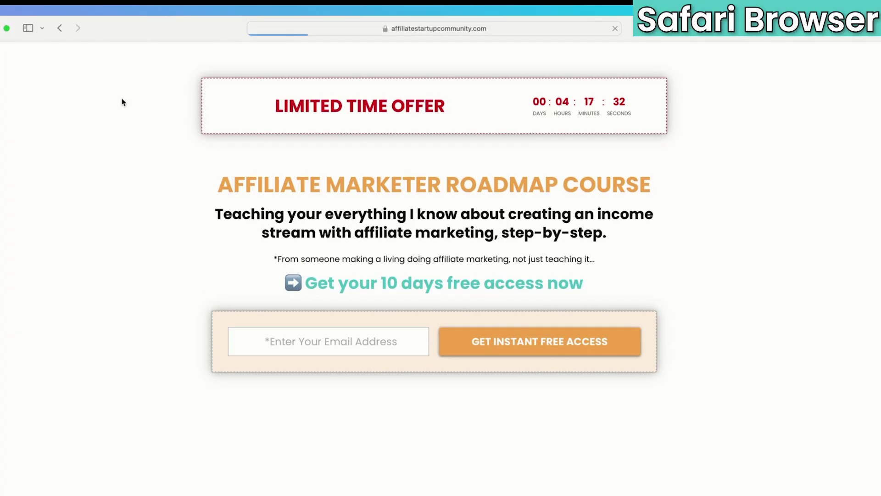
left_click(286, 347)
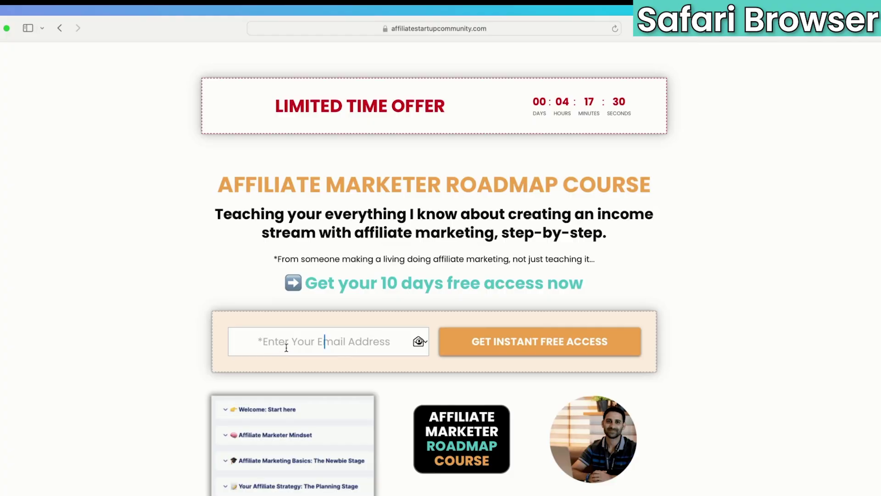
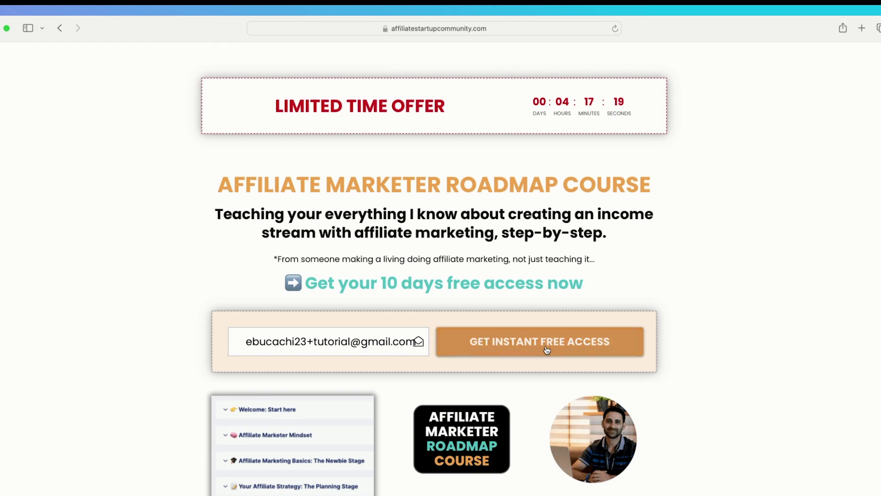
left_click(545, 345)
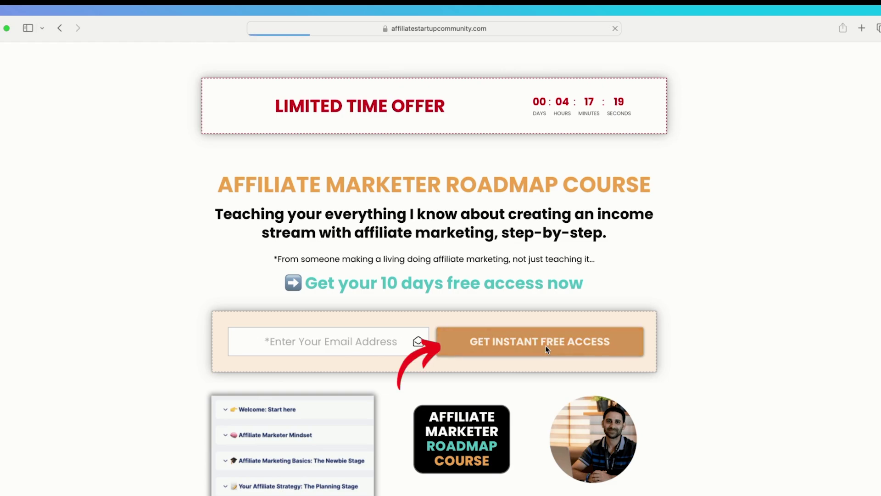
Open the $10 lifetime checkout from the thank-you page, showing about 10 days 11 hours left
scroll(546, 349, "down", 10)
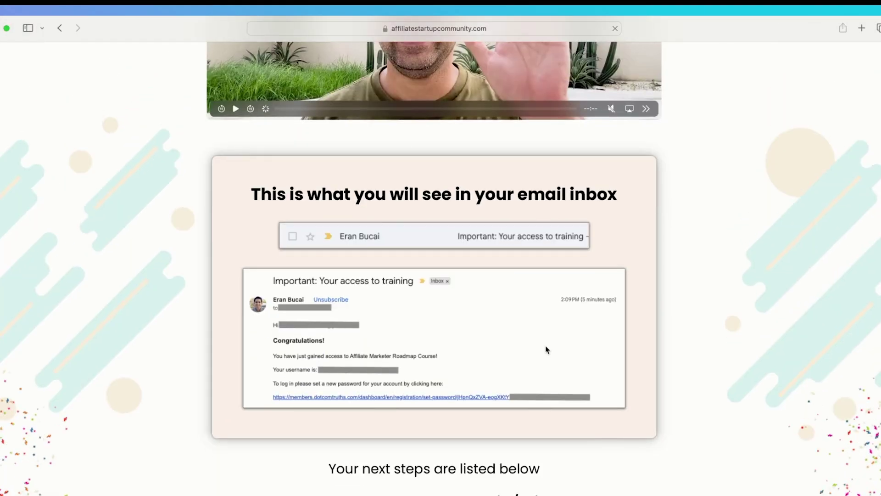
scroll(546, 350, "down", 8)
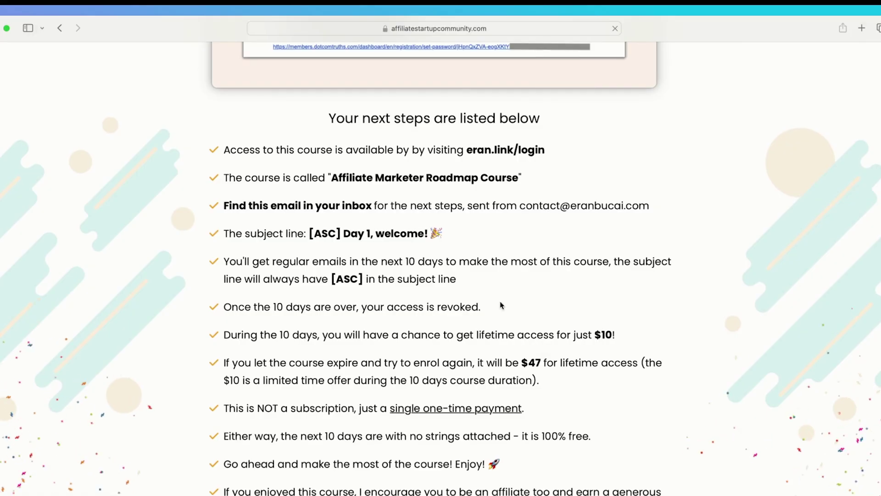
scroll(502, 304, "down", 7)
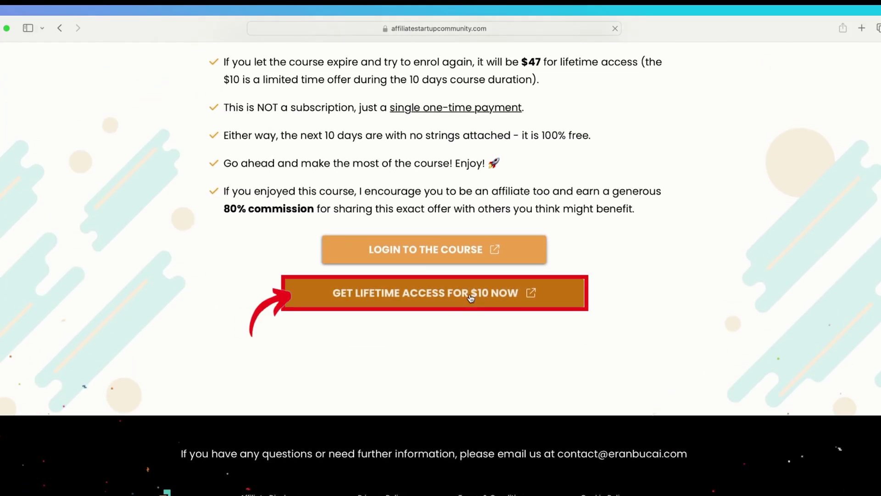
left_click(471, 298)
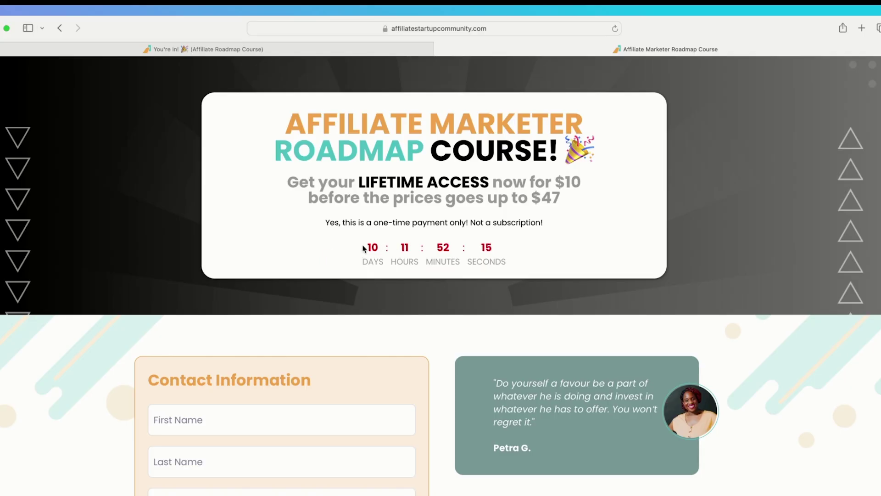
scroll(364, 248, "down", 9)
scroll(407, 270, "down", 10)
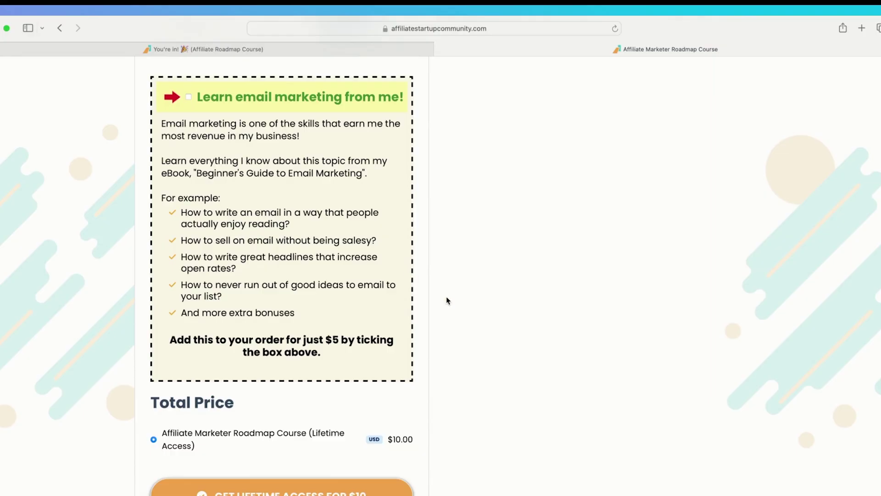
scroll(447, 296, "down", 6)
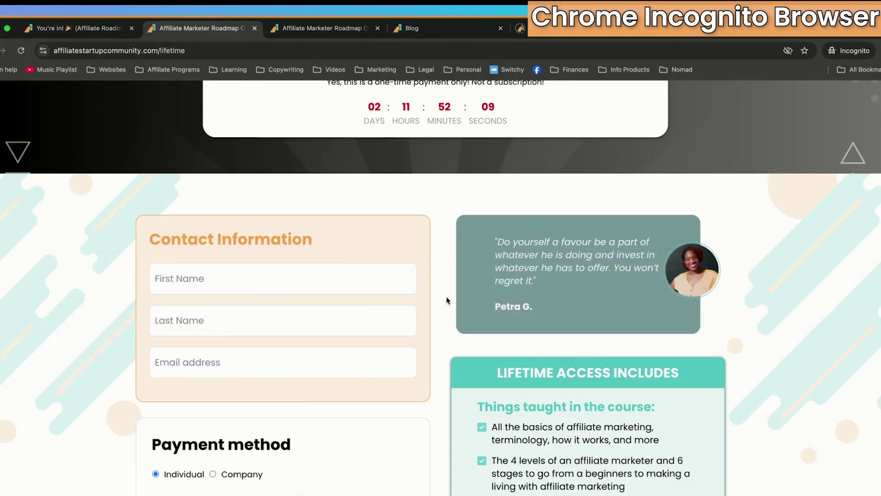
scroll(447, 301, "up", 3)
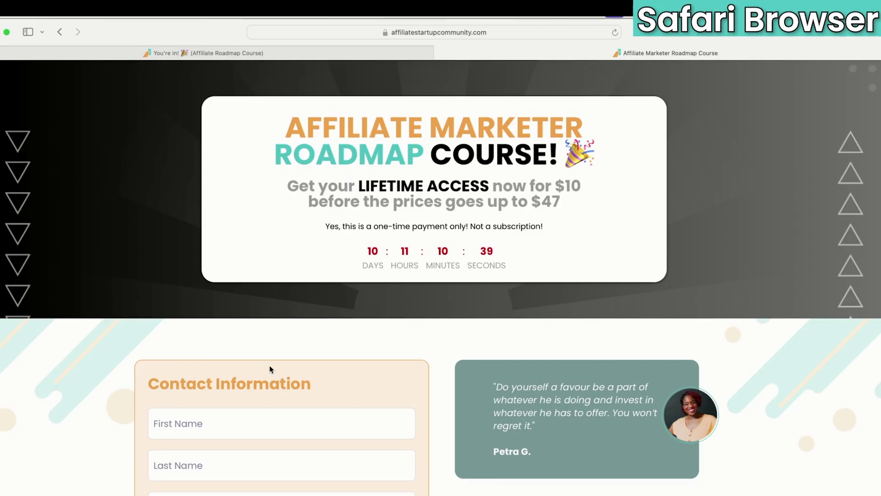
Scroll the checkout to Total Price and reveal its full /lifetime address in the address bar
scroll(269, 365, "down", 1)
scroll(374, 253, "down", 15)
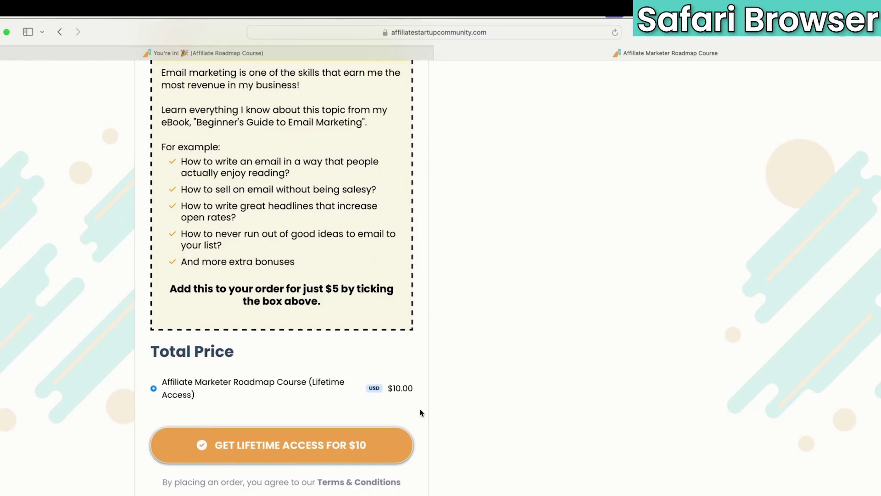
left_click(479, 33)
key("Right")
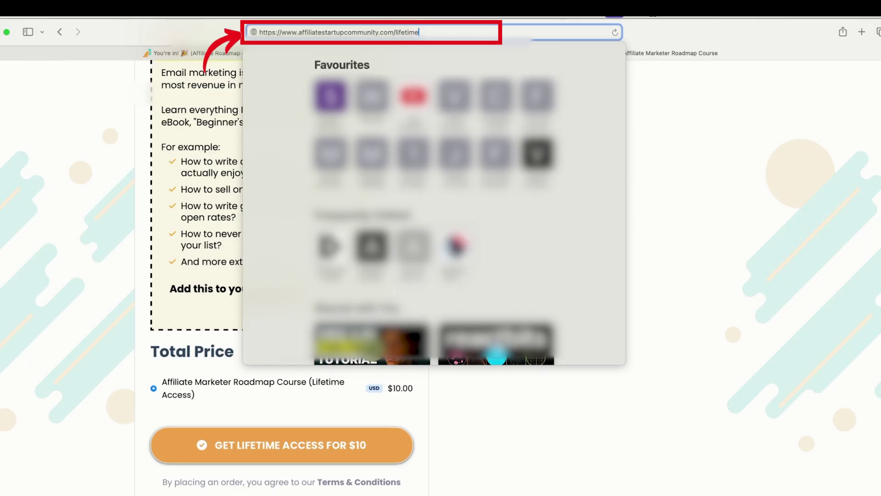
left_click(706, 151)
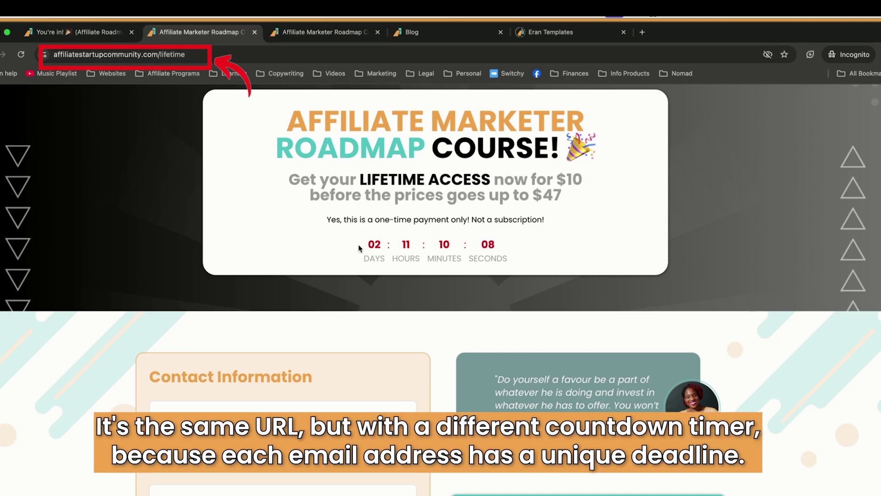
scroll(358, 248, "down", 15)
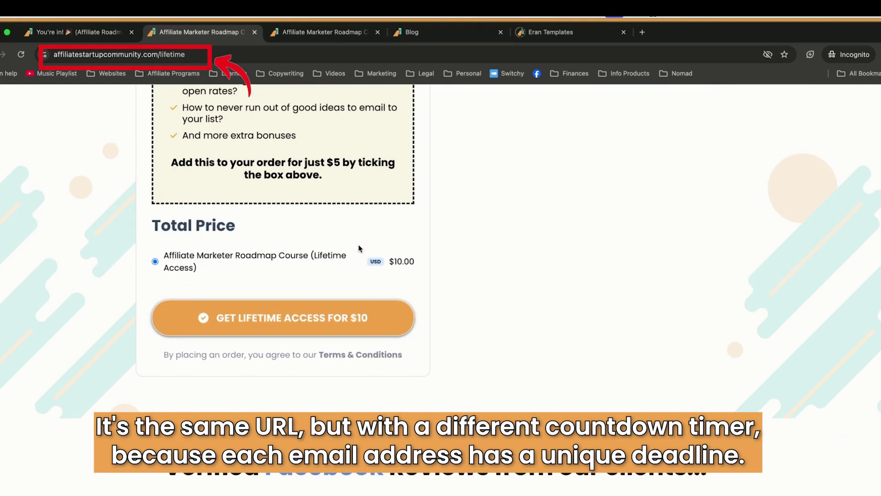
key("ctrl+Left")
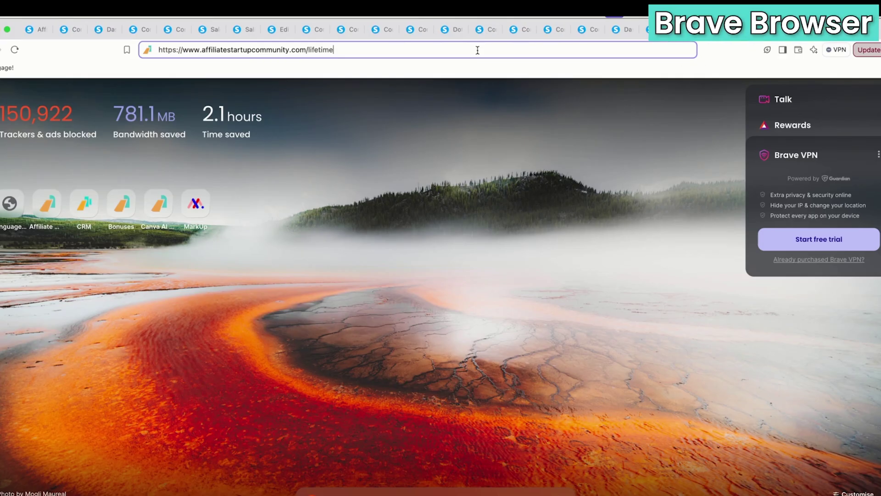
Load /lifetime in Brave and confirm it redirects to the $47 lifetime-98e78389 page
left_click(268, 51)
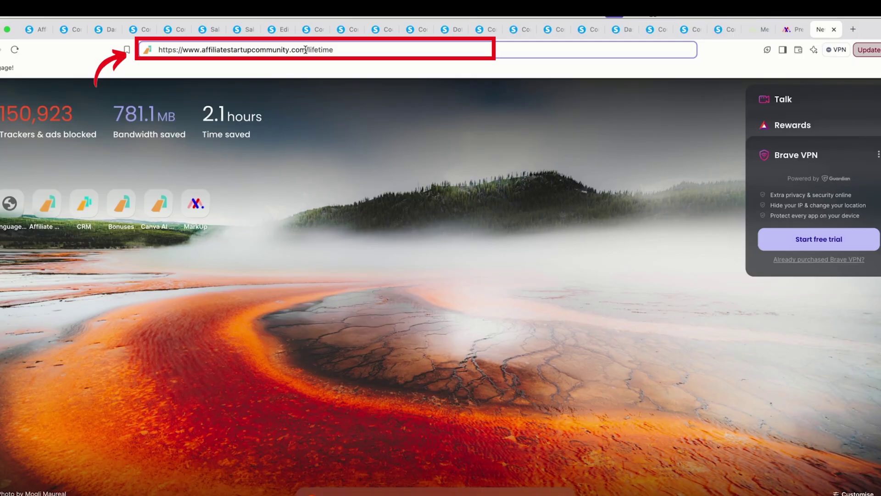
key("Return")
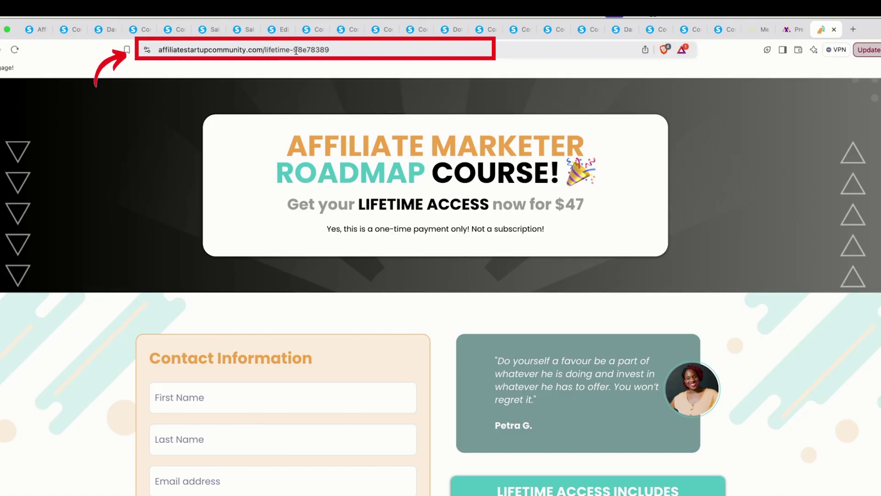
left_click_drag(290, 50, 330, 50)
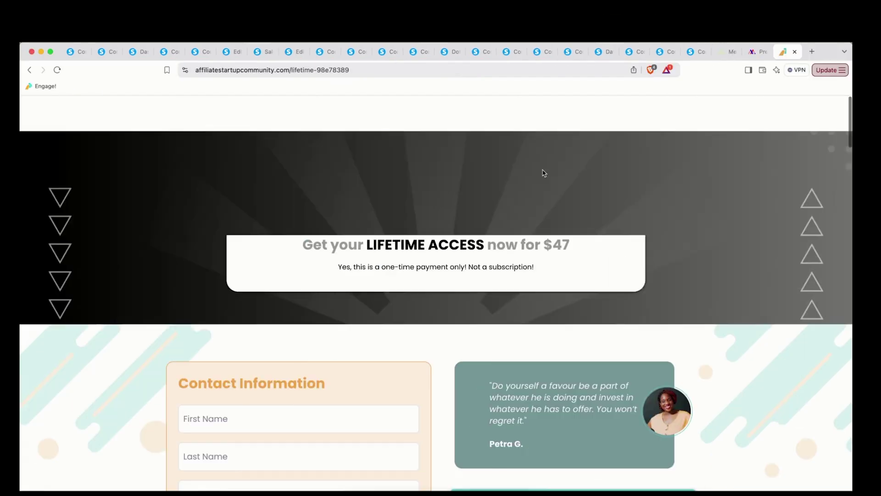
scroll(544, 173, "down", 2)
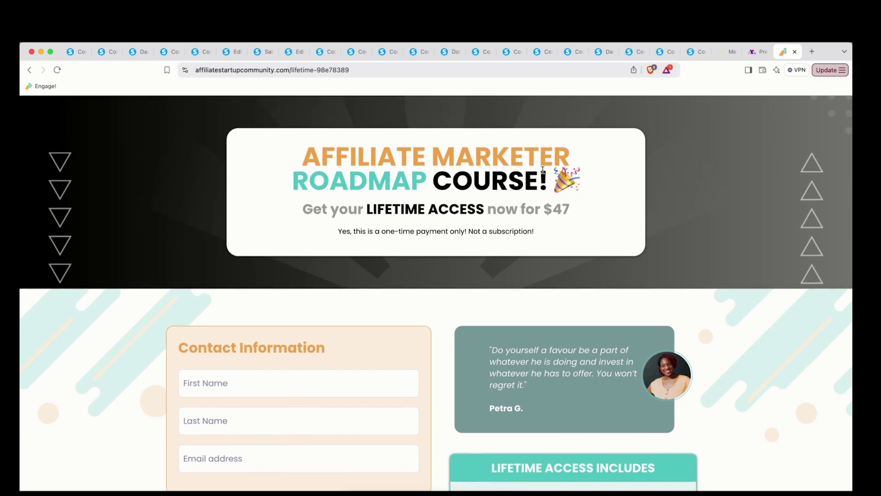
left_click(316, 69)
left_click(250, 65)
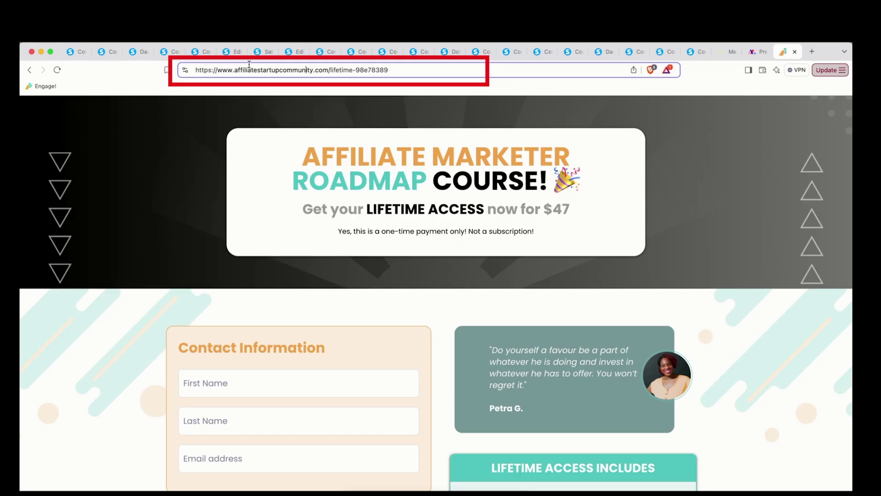
key("Right")
key("Right")
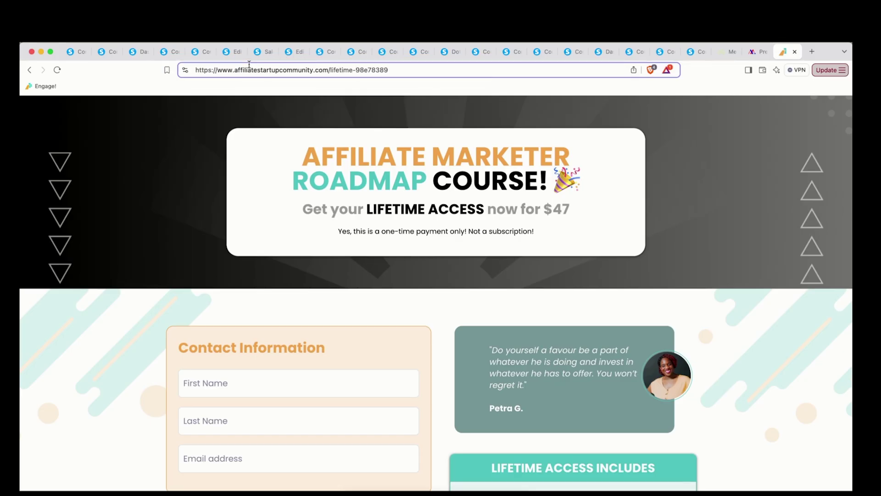
Strip the -98e78389 suffix from the address and return to Chrome incognito
scroll(442, 225, "down", 6)
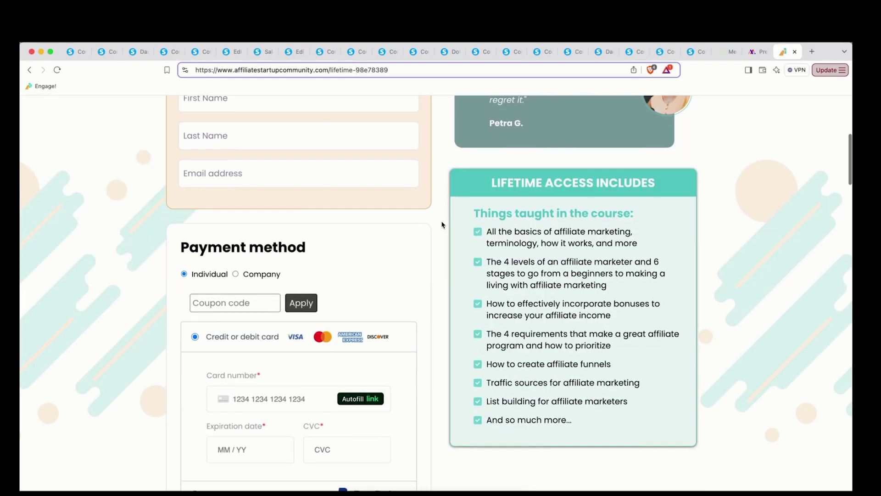
scroll(442, 224, "down", 17)
scroll(442, 224, "up", 10)
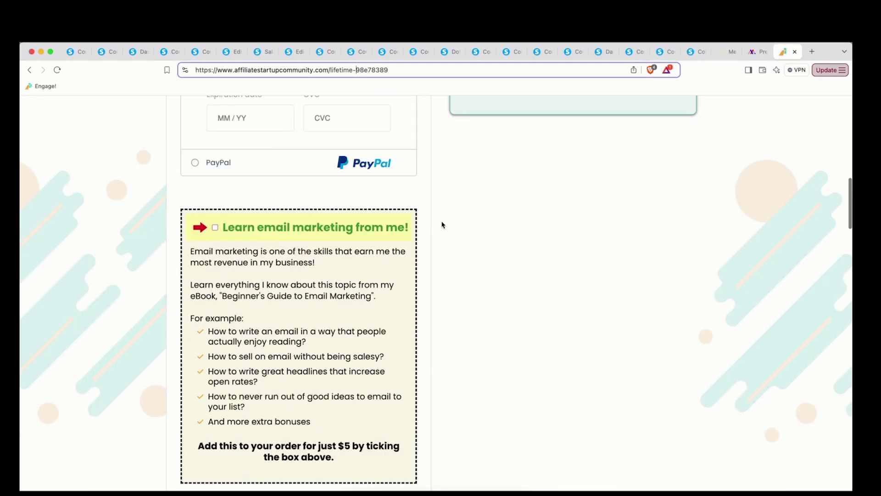
scroll(442, 224, "up", 15)
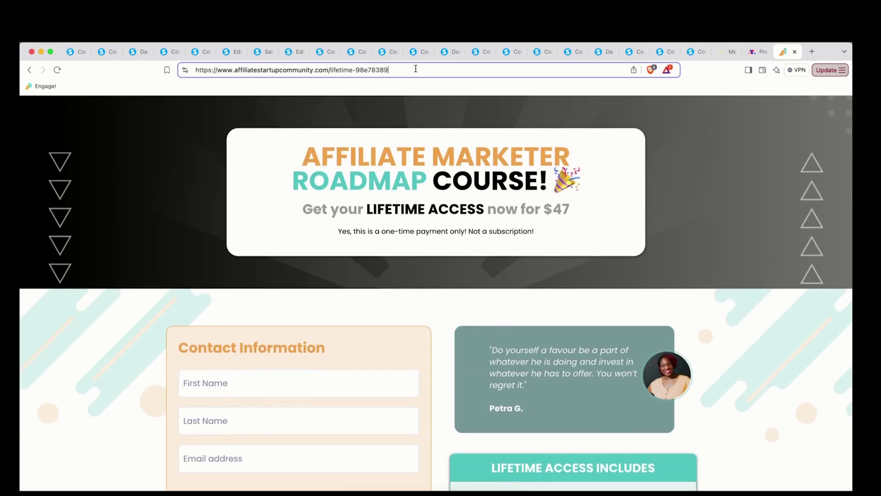
key("BackSpace")
key("BackSpace")
key("BackSpace")
key("BackSpace")
key("BackSpace")
key("BackSpace")
key("BackSpace")
key("BackSpace")
key("BackSpace")
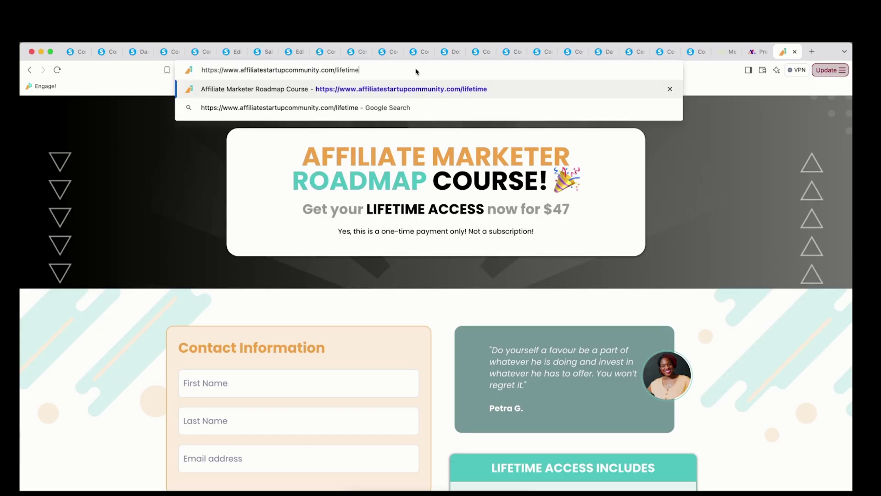
key("super+Tab")
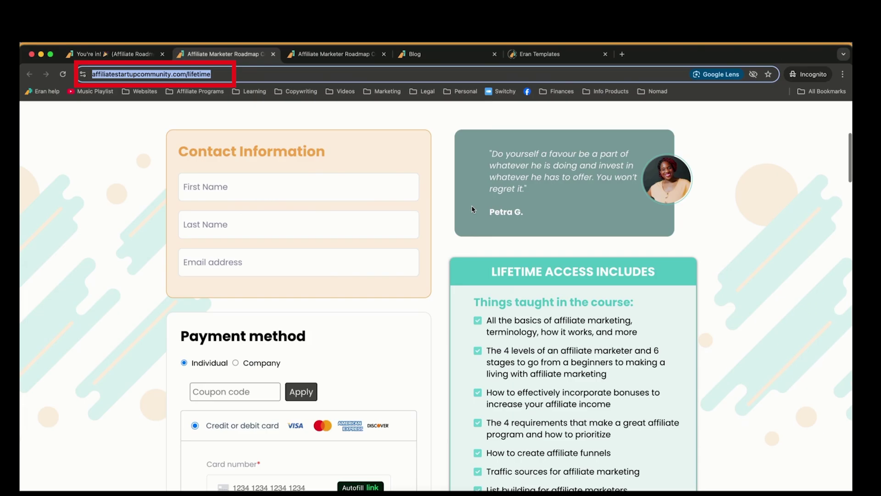
Scroll the Chrome incognito /lifetime page to review the $10 headline and running countdown
scroll(472, 209, "up", 6)
scroll(518, 238, "down", 1)
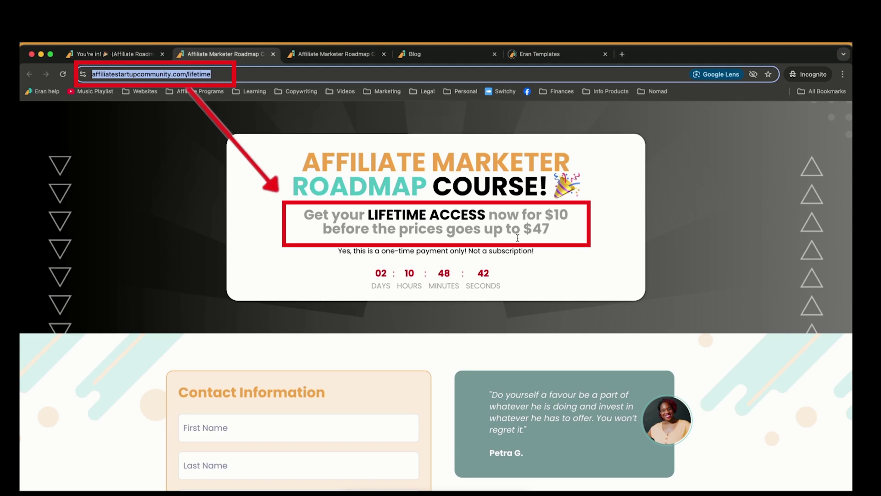
scroll(517, 238, "down", 15)
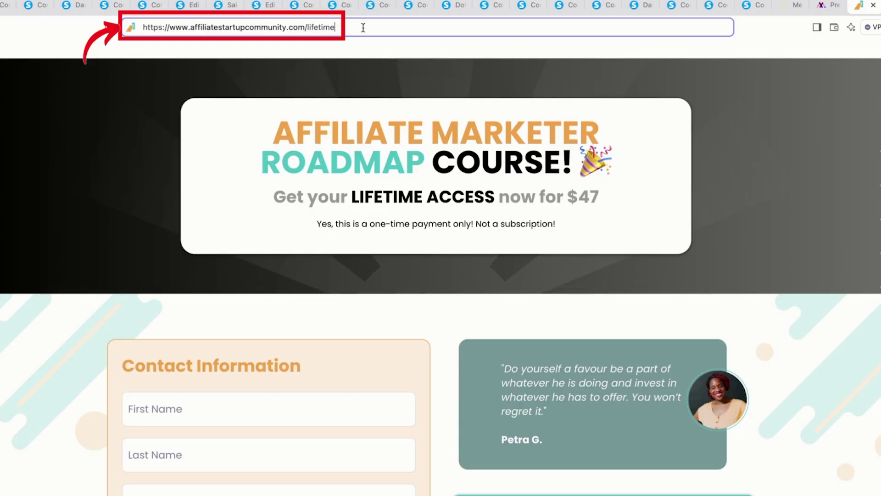
Reload the plain /lifetime address in Brave and scroll through the redirected $47 page
key("Return")
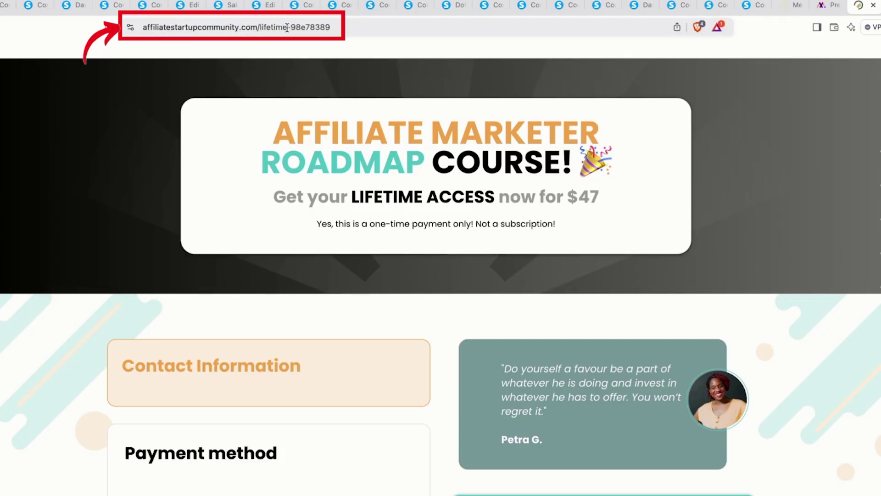
scroll(425, 275, "down", 2)
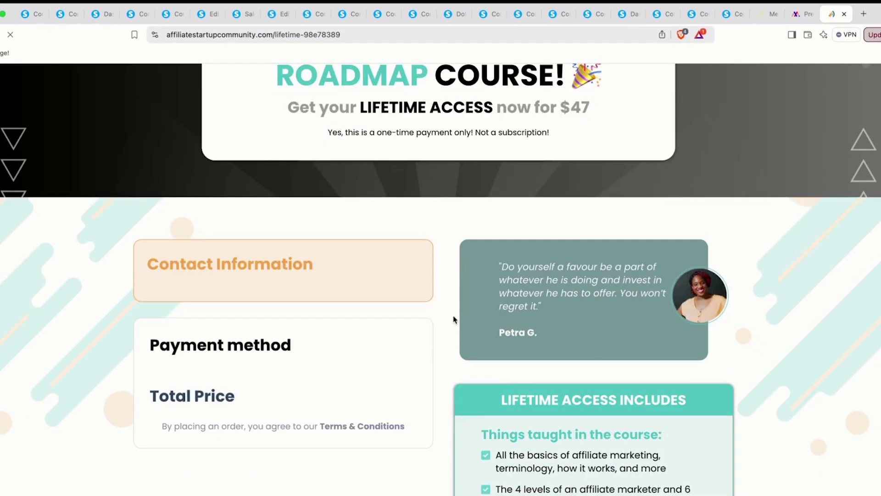
scroll(454, 319, "down", 6)
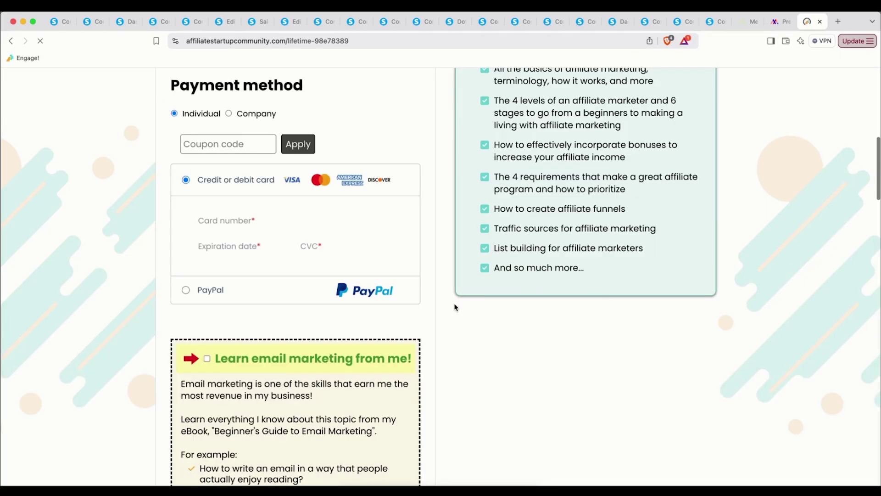
scroll(455, 307, "down", 6)
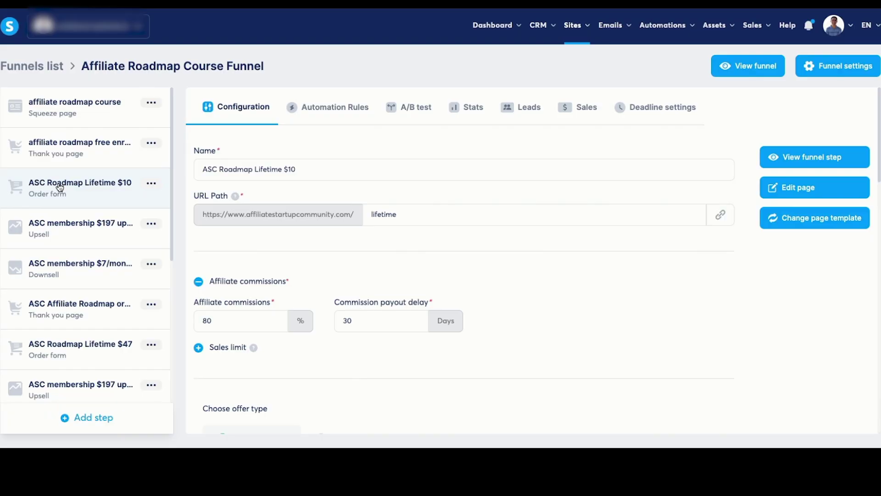
Open the $10 lifetime order page in the editor and check the countdown timer's type
left_click(817, 190)
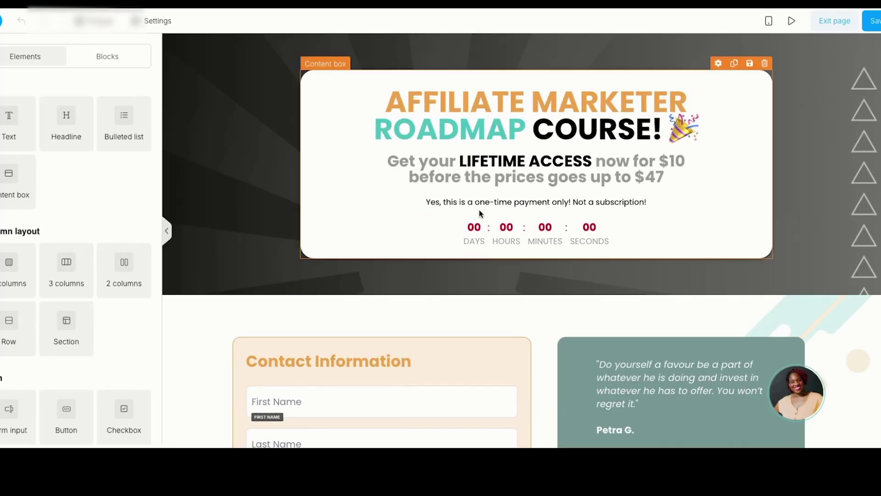
left_click(504, 243)
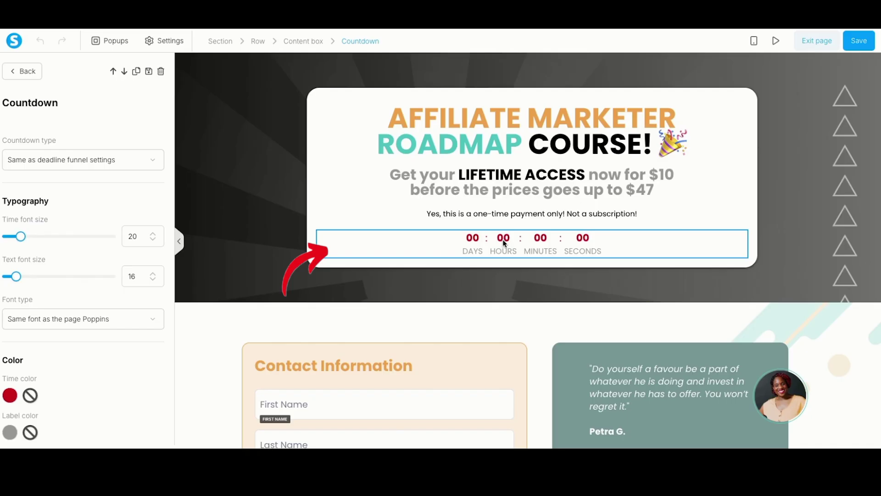
left_click(111, 160)
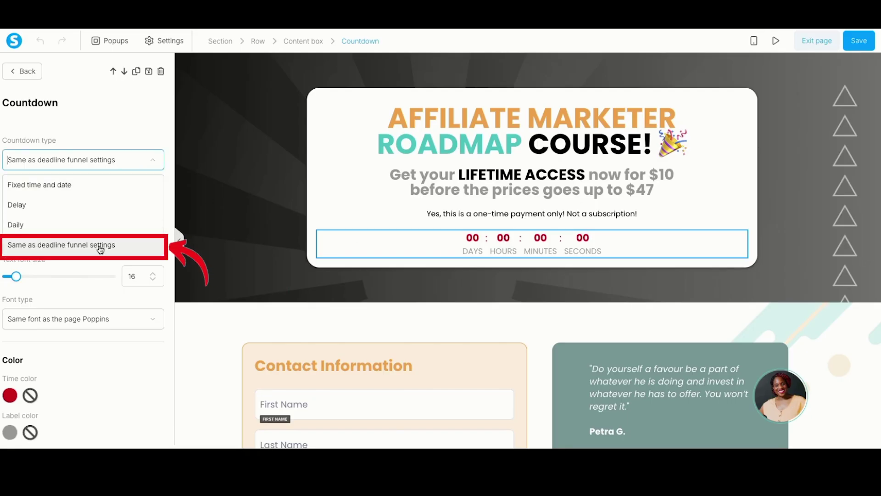
left_click(212, 252)
left_click(213, 252)
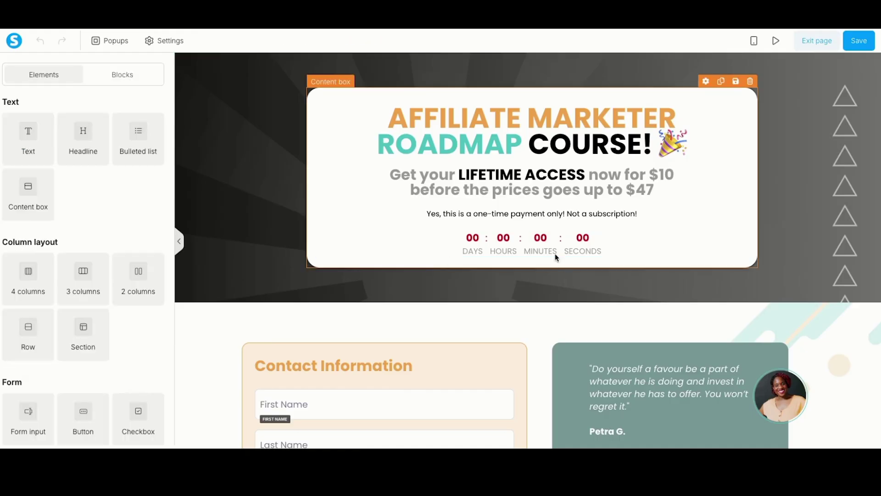
Try a second countdown set to 'Same as deadline funnel settings', delete it, then save and exit
scroll(304, 256, "down", 12)
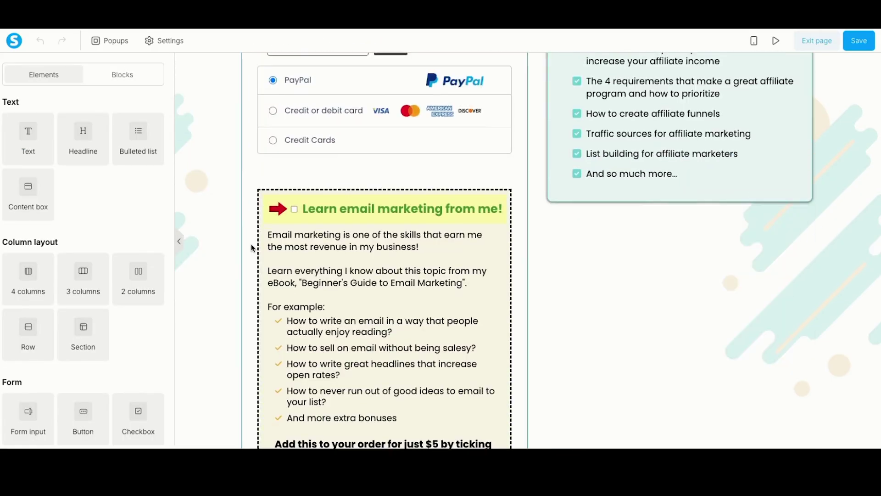
scroll(187, 231, "up", 12)
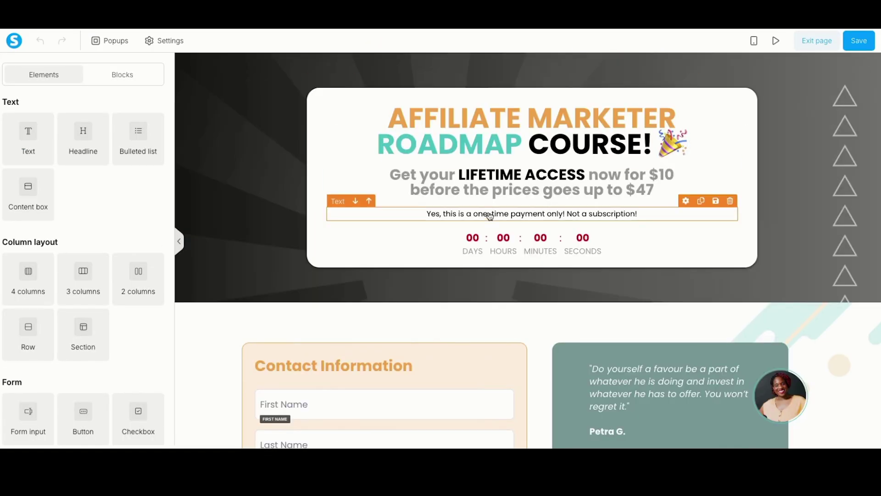
scroll(130, 239, "down", 15)
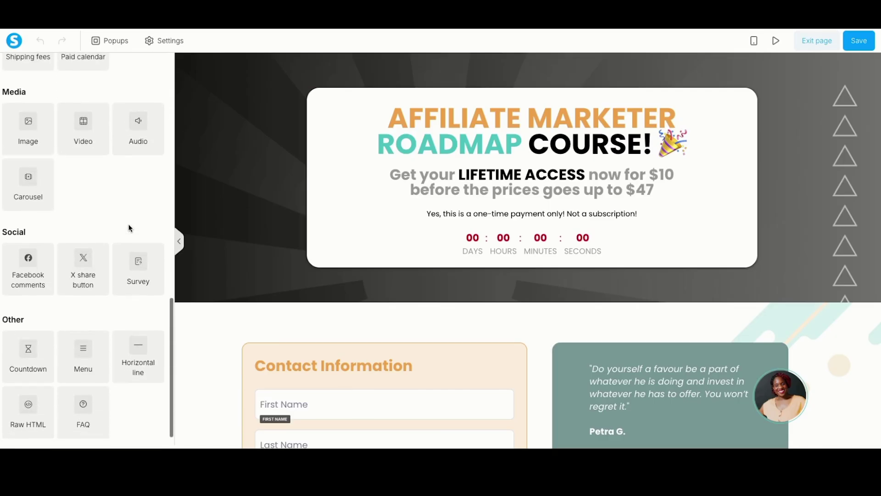
left_click_drag(29, 342, 494, 267)
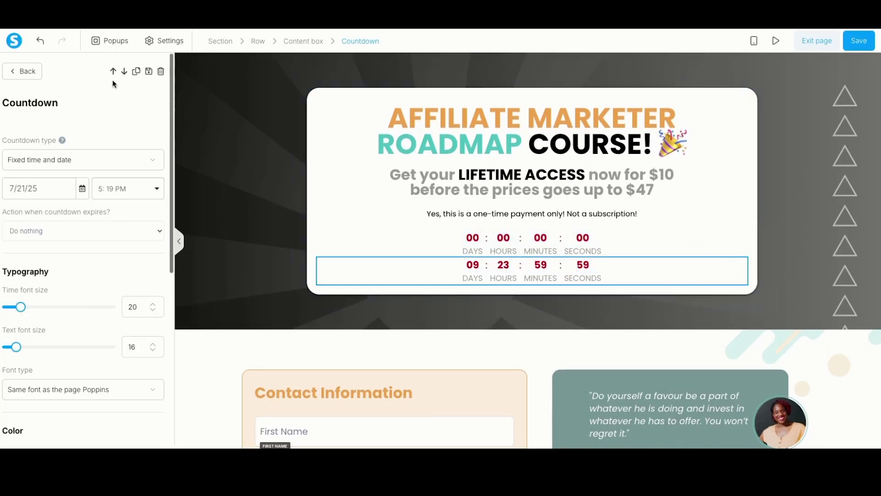
left_click(82, 165)
left_click(73, 245)
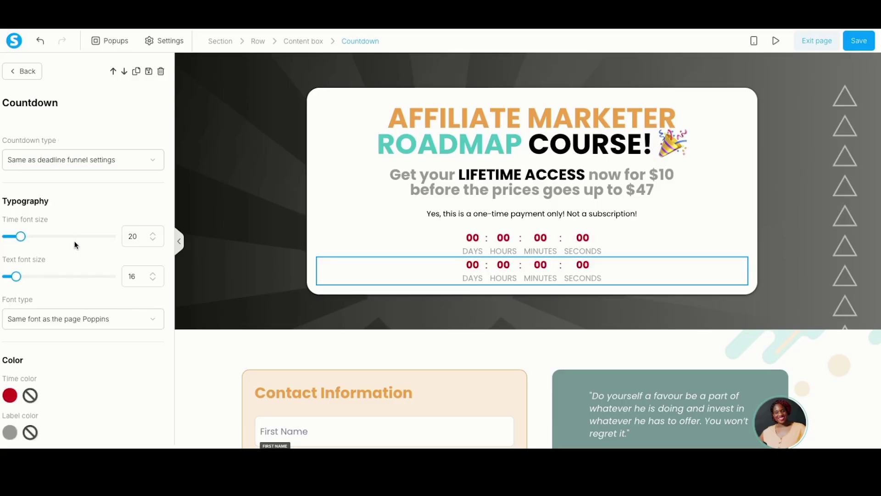
key("Escape")
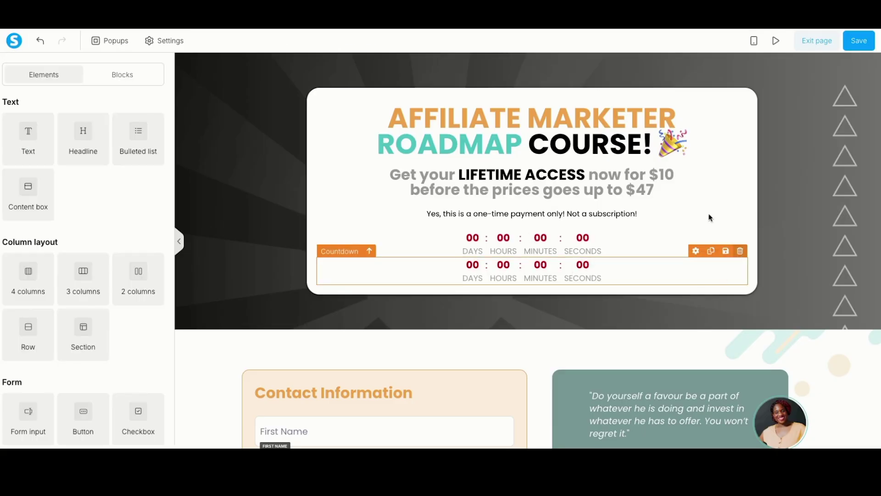
key("Delete")
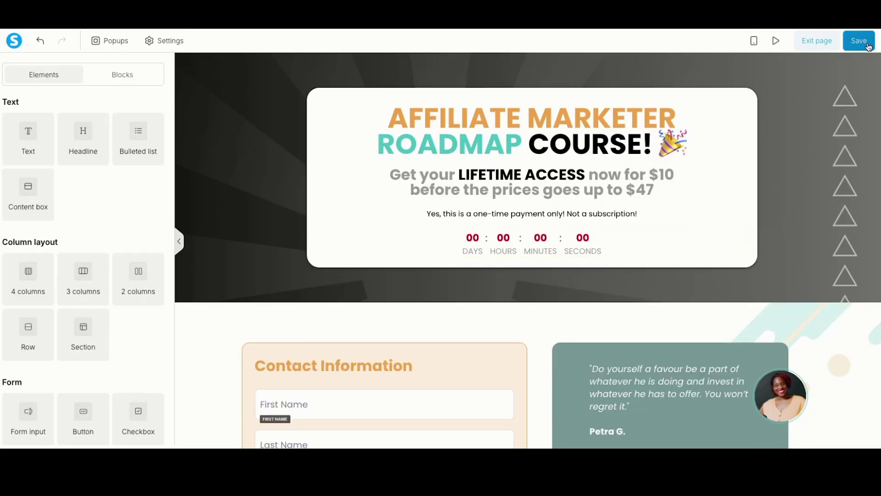
left_click(860, 40)
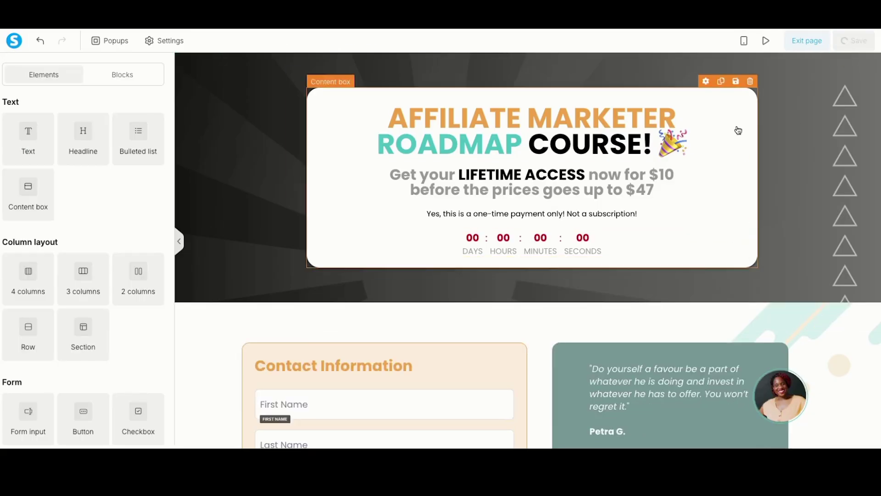
left_click(817, 41)
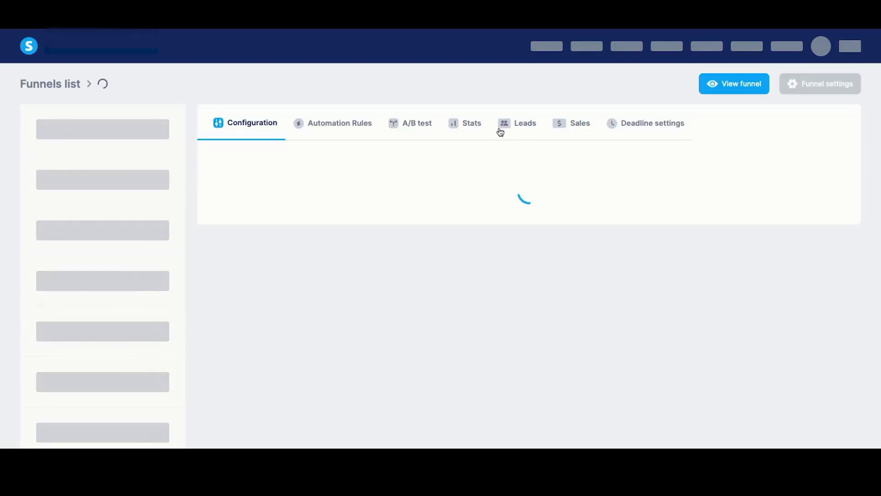